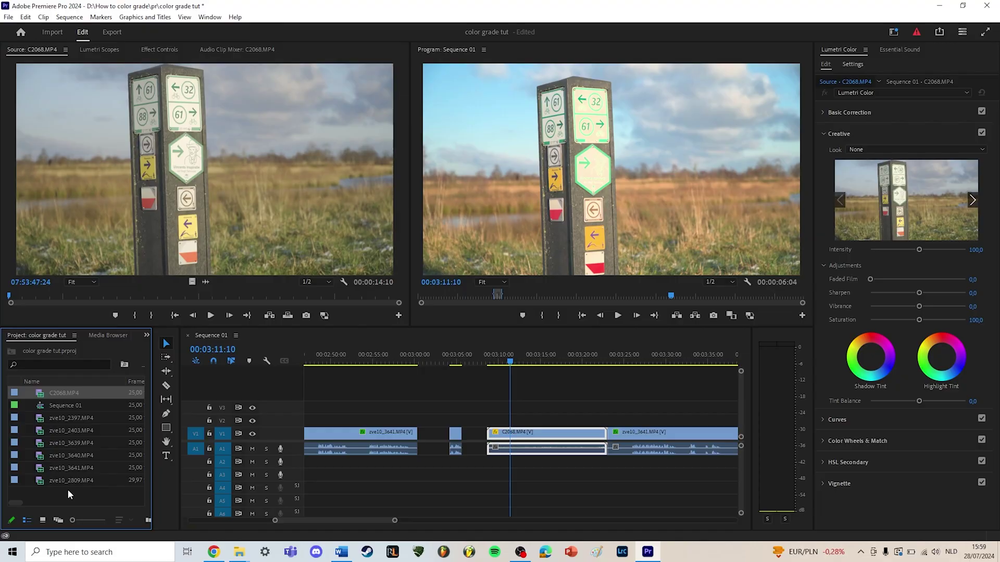
- Override the media colour space of every Project panel clip to Rec. 709 via Modify > Color
{"action": "right_click", "coordinate": [49, 445]}
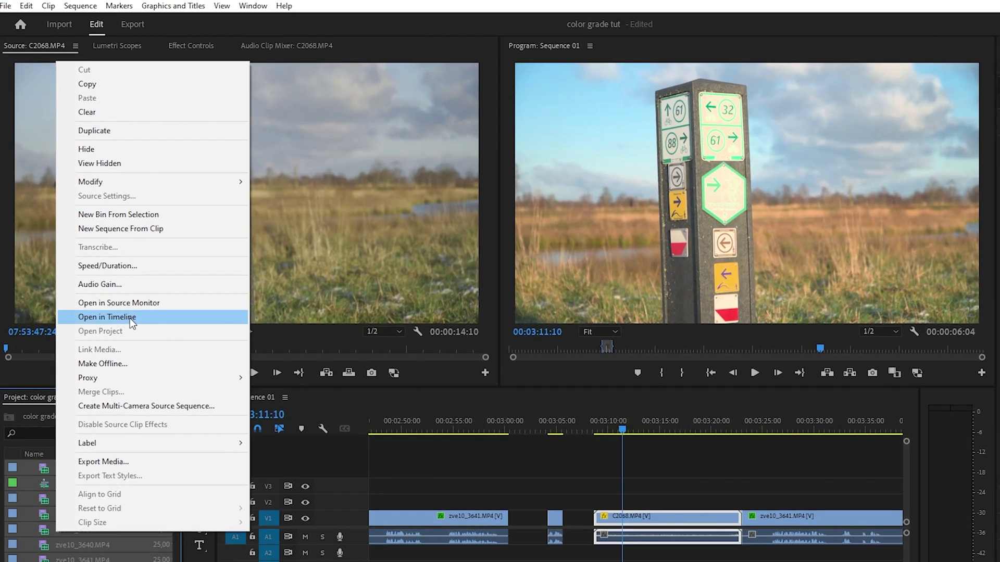
{"action": "mouse_move", "coordinate": [126, 183]}
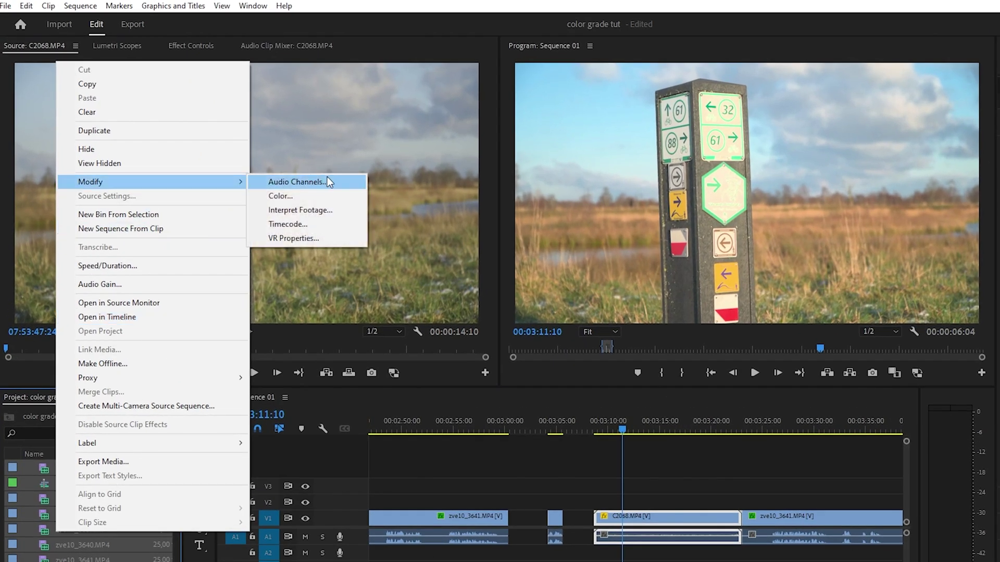
{"action": "left_click", "coordinate": [304, 196]}
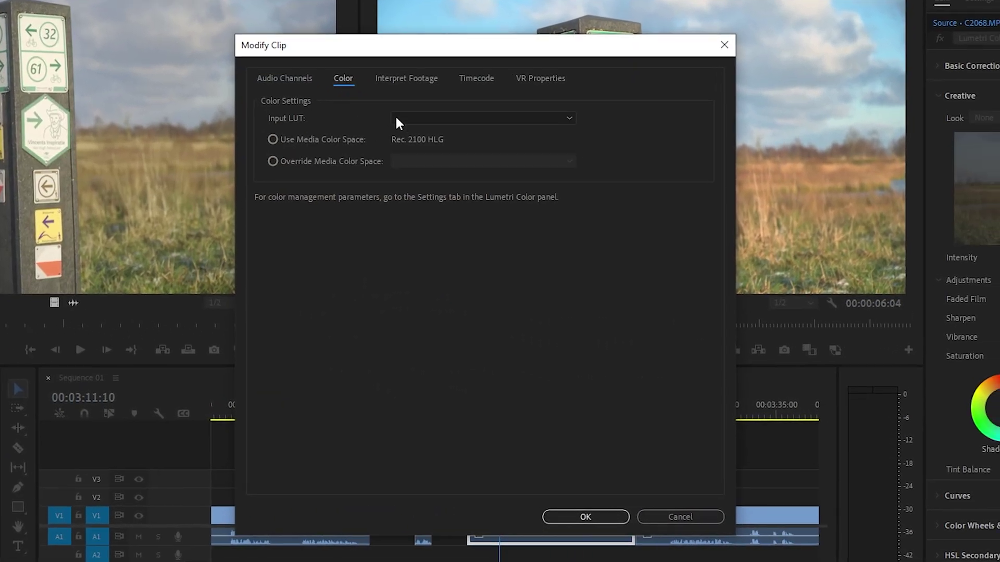
{"action": "left_click", "coordinate": [355, 163]}
{"action": "left_click", "coordinate": [417, 162]}
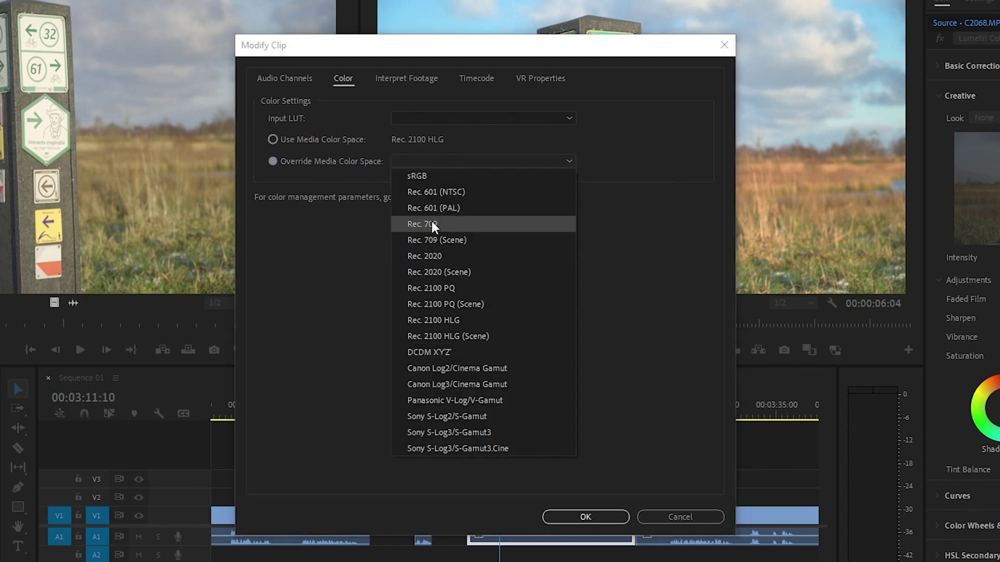
{"action": "left_click", "coordinate": [455, 225]}
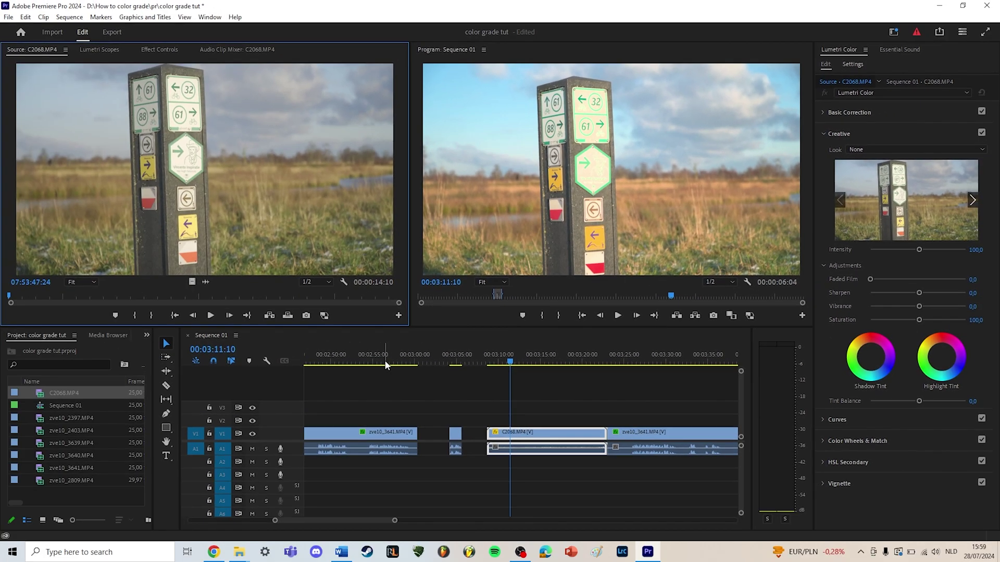
{"action": "left_click", "coordinate": [413, 181]}
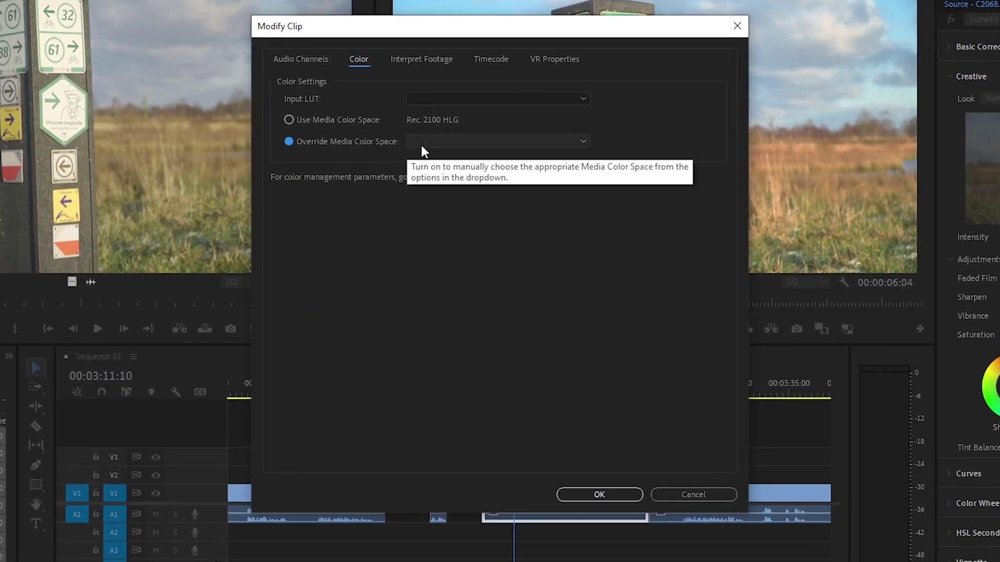
{"action": "left_click", "coordinate": [454, 181]}
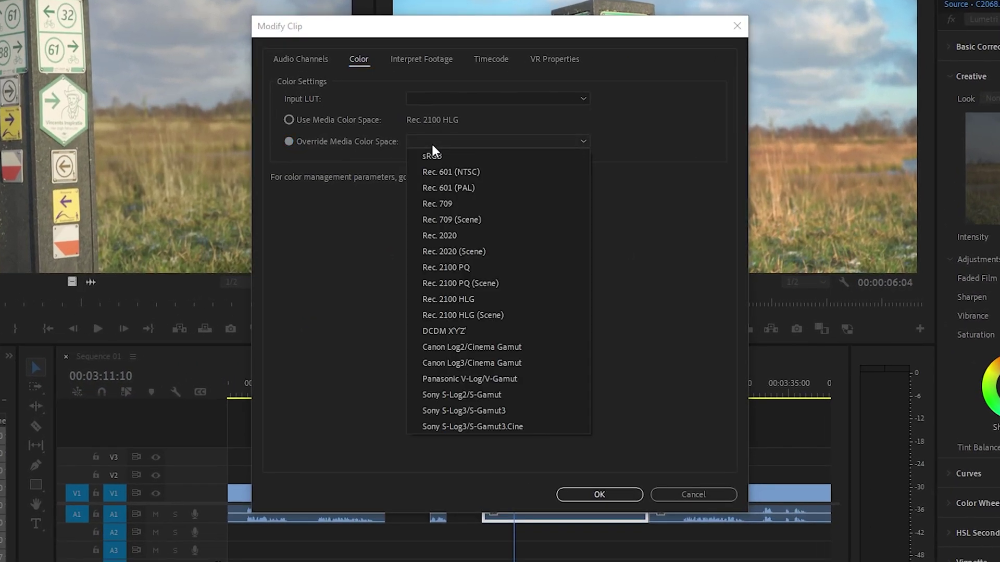
{"action": "left_click", "coordinate": [445, 203]}
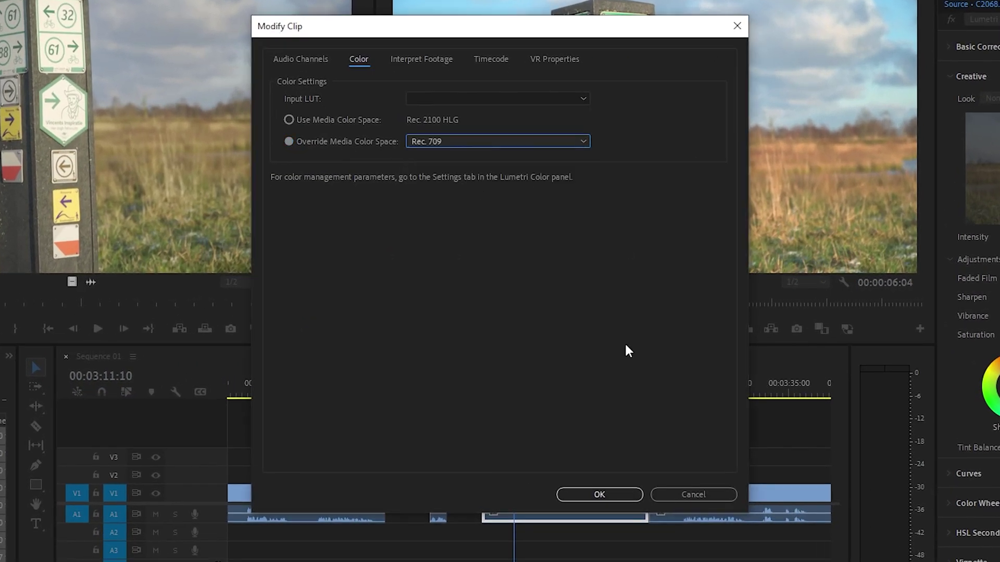
{"action": "left_click", "coordinate": [598, 496]}
- Select the zve10_3641 clip and bring up Lumetri Color's Creative section
{"action": "left_click", "coordinate": [454, 358]}
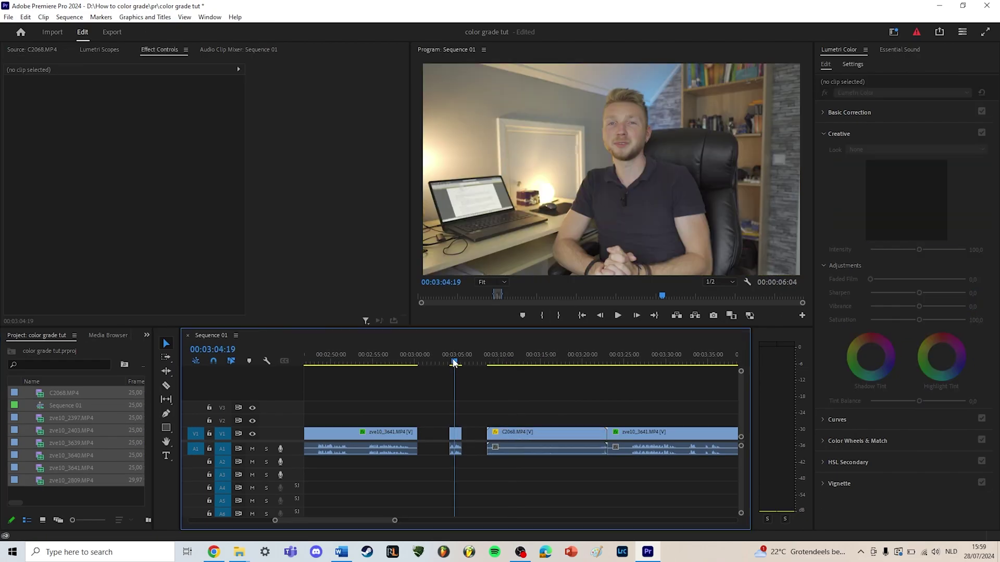
{"action": "left_click", "coordinate": [456, 433]}
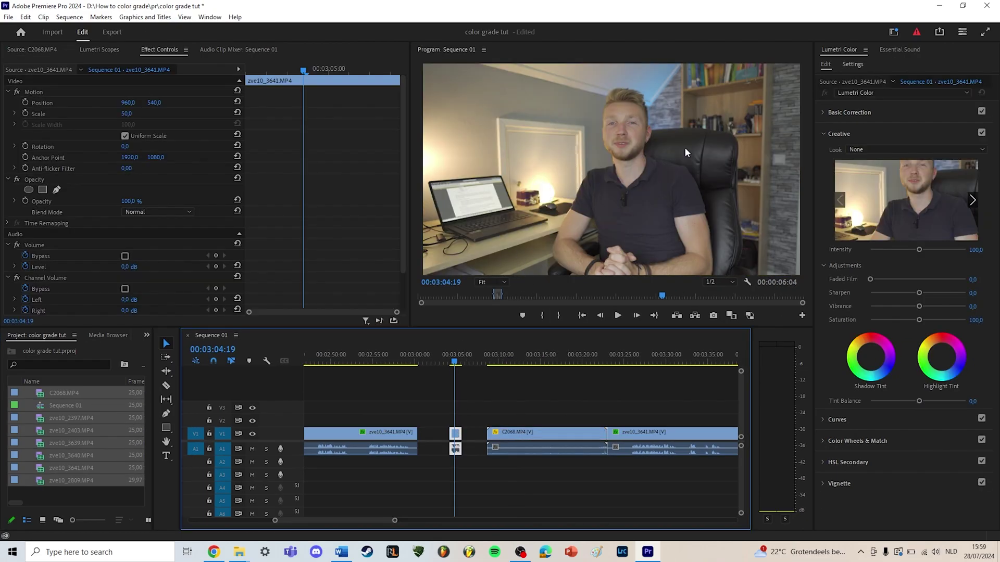
{"action": "left_click", "coordinate": [209, 17]}
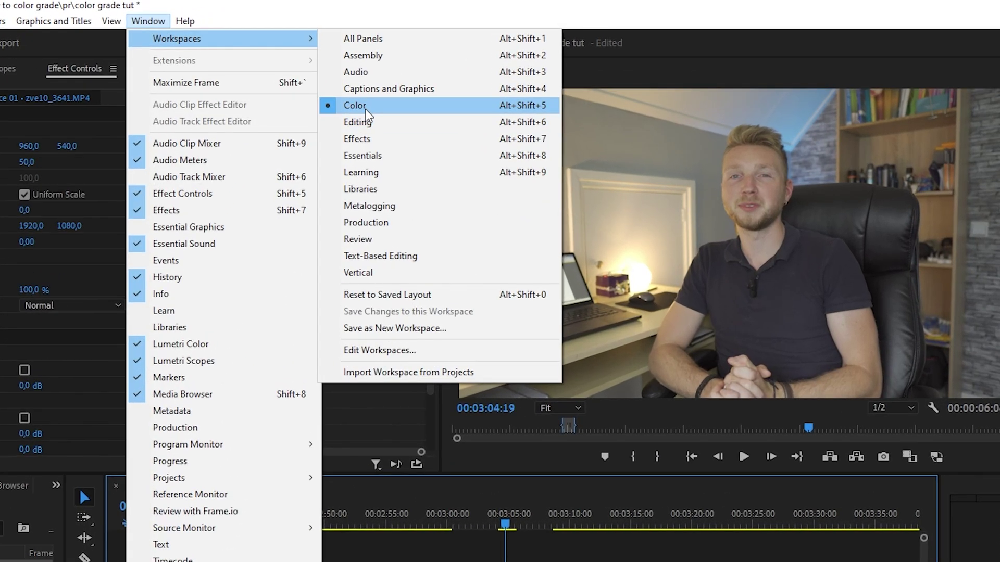
{"action": "left_click", "coordinate": [354, 67]}
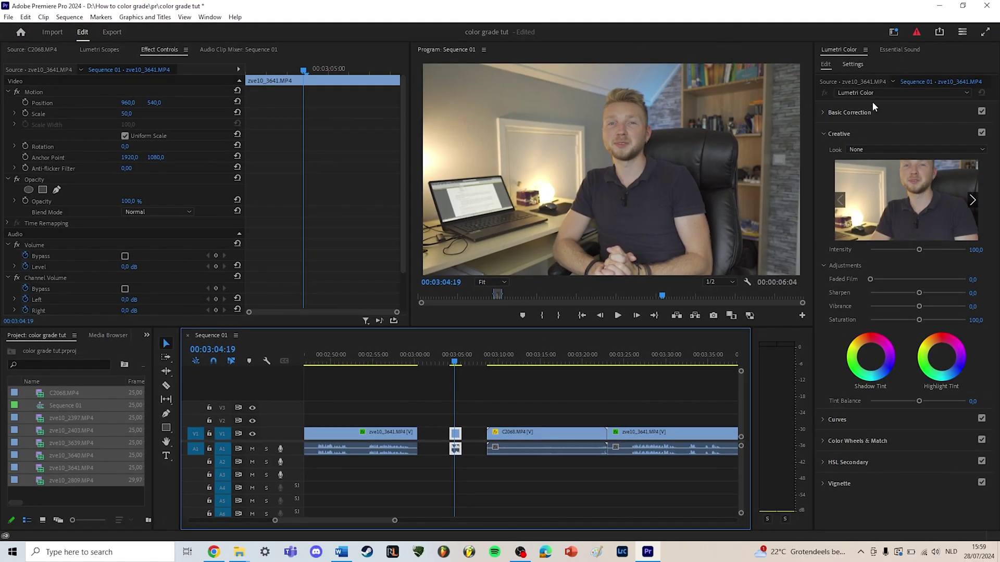
{"action": "left_click", "coordinate": [848, 112]}
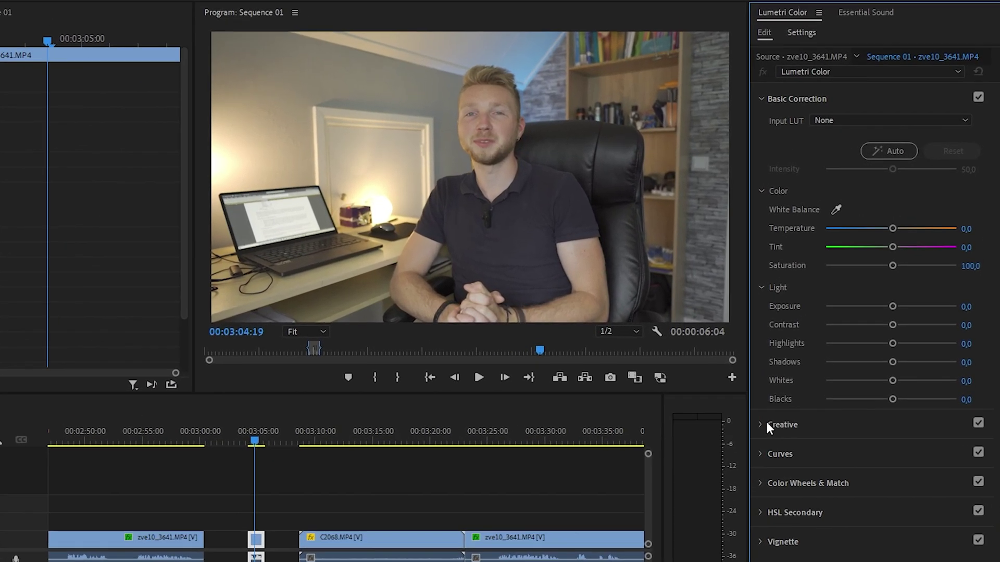
{"action": "left_click", "coordinate": [837, 350]}
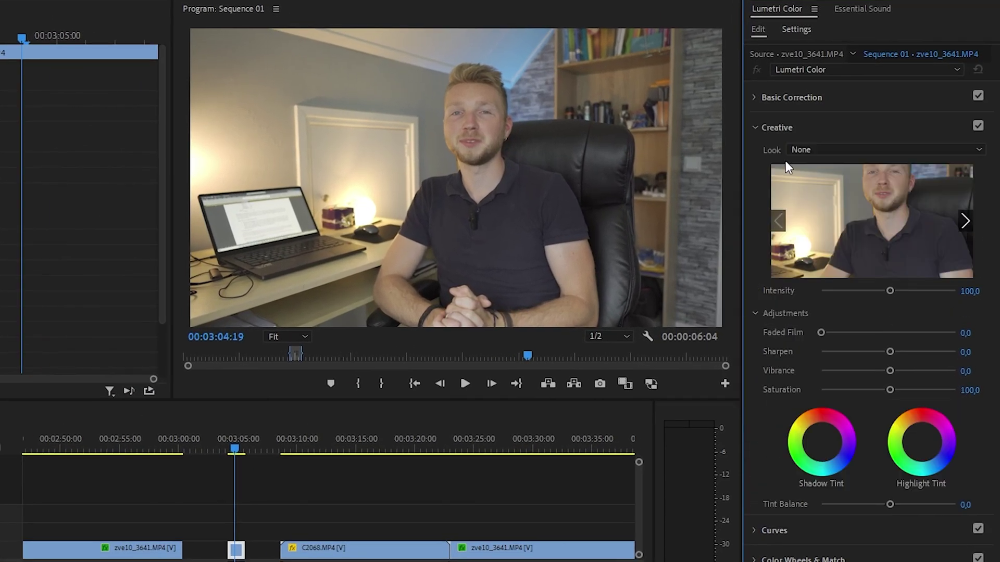
- Apply the SL GOLD RUSH LDR look with intensity 50
{"action": "left_click", "coordinate": [834, 151]}
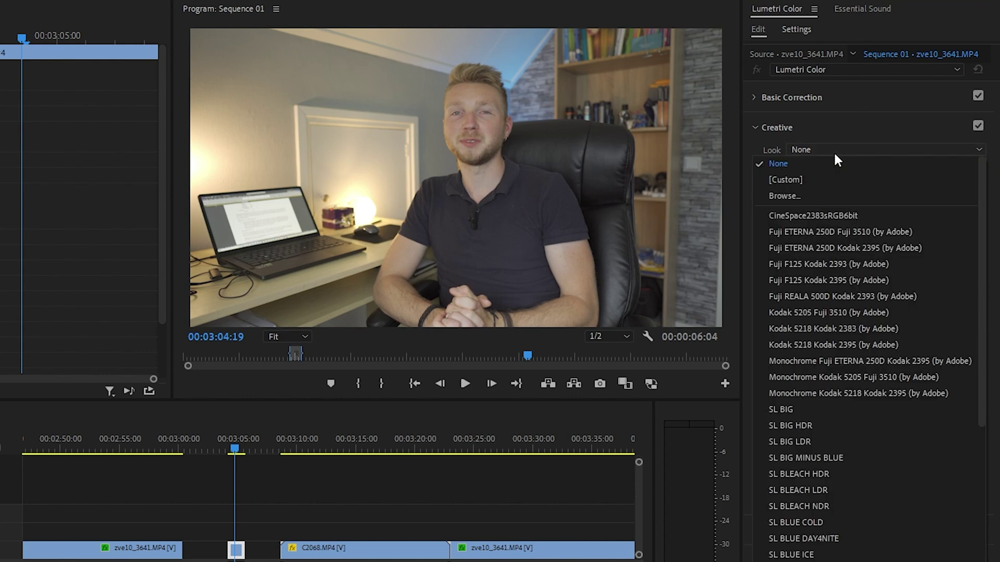
{"action": "scroll", "coordinate": [867, 480], "scroll_direction": "down", "scroll_amount": 10}
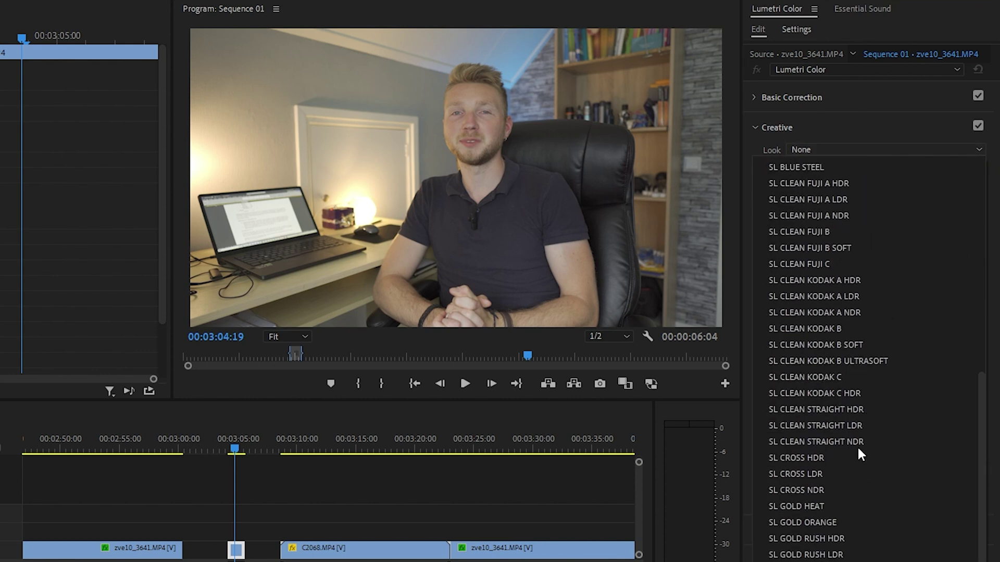
{"action": "scroll", "coordinate": [858, 443], "scroll_direction": "down", "scroll_amount": 2}
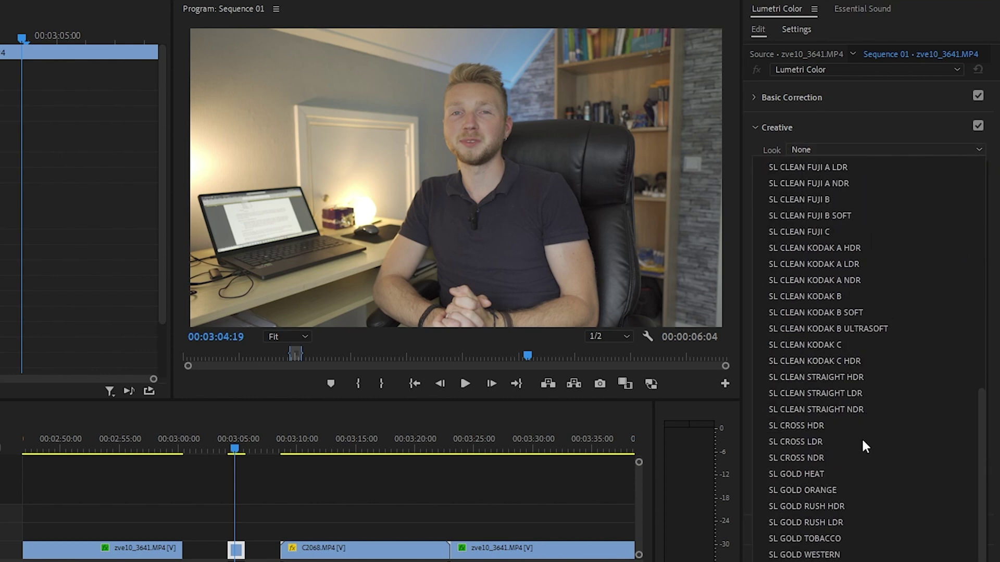
{"action": "left_click", "coordinate": [832, 522]}
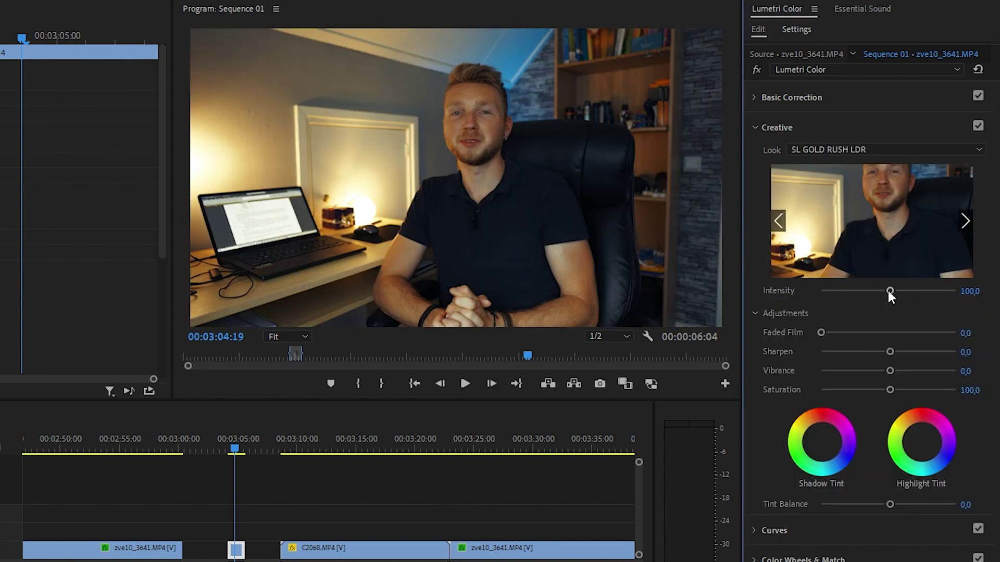
{"action": "left_click_drag", "start_coordinate": [889, 290], "coordinate": [852, 292]}
{"action": "left_click", "coordinate": [967, 291]}
{"action": "type", "text": "50"}
{"action": "key", "text": "Return"}
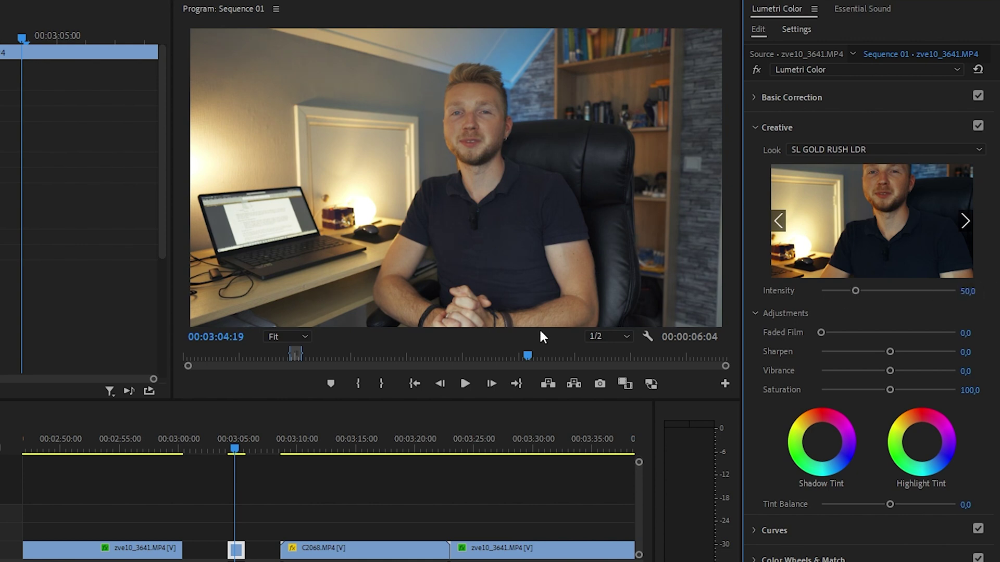
- Set contrast 18.5, highlights -20.7, shadows -16.3, whites 10.9, temperature -10 and tint 5
{"action": "left_click", "coordinate": [966, 370]}
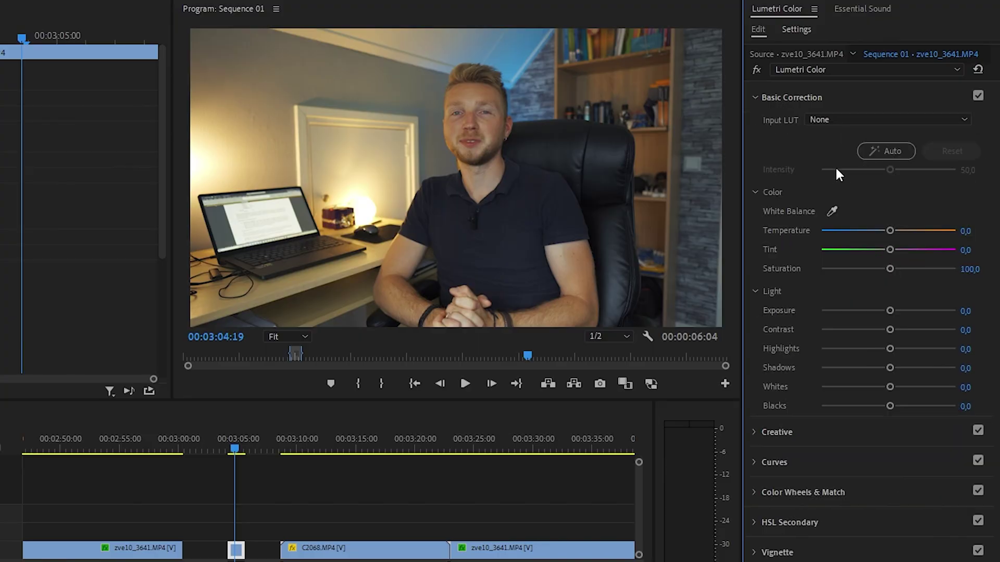
{"action": "left_click_drag", "start_coordinate": [890, 329], "coordinate": [895, 395]}
{"action": "left_click", "coordinate": [967, 234]}
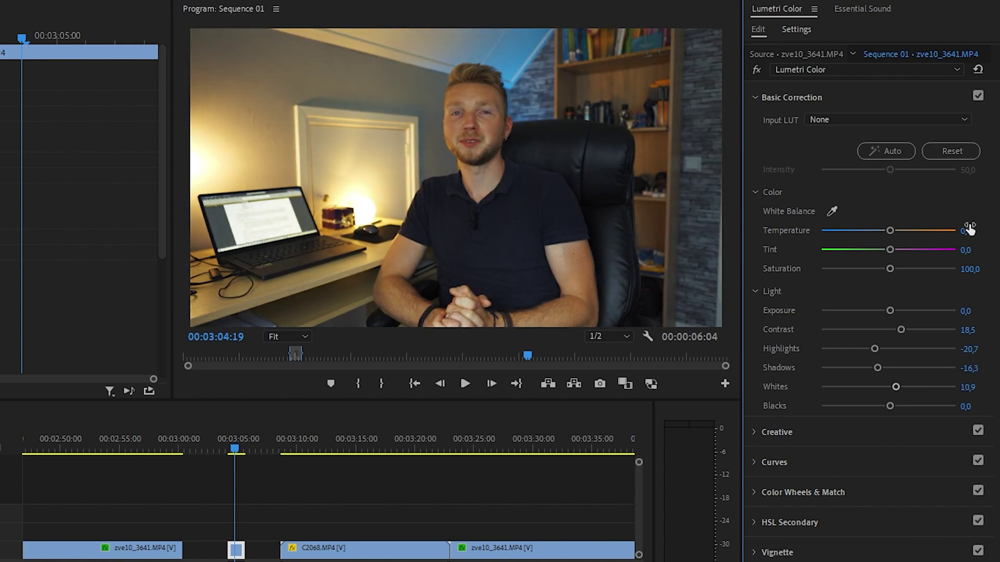
{"action": "left_click", "coordinate": [968, 232]}
{"action": "type", "text": "-10"}
{"action": "key", "text": "Return"}
{"action": "left_click", "coordinate": [974, 249]}
{"action": "type", "text": "5"}
{"action": "key", "text": "Return"}
- Add a faint -0.3 vignette and dip the skin-tone orange saturation in Hue vs Sat
{"action": "left_click", "coordinate": [789, 553]}
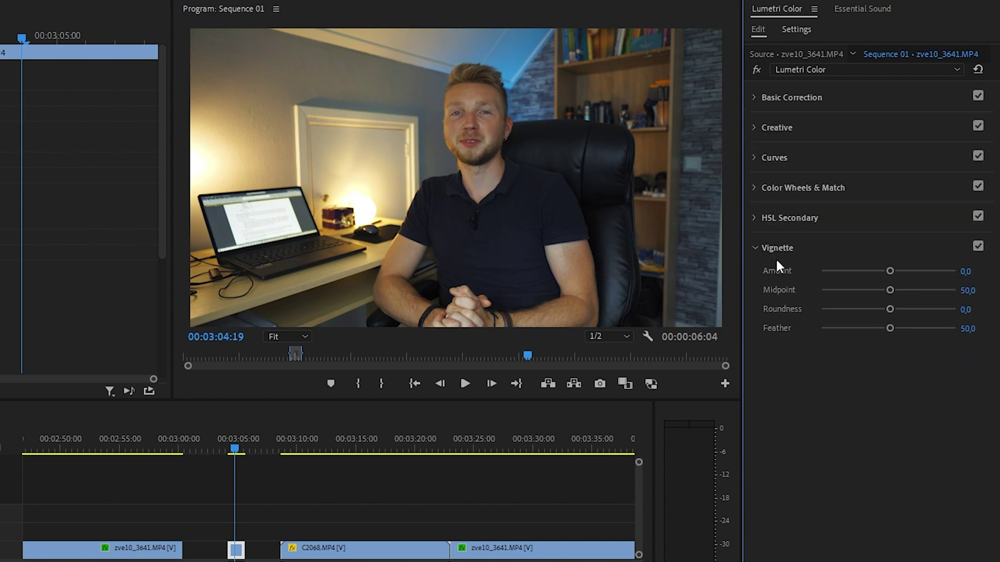
{"action": "left_click_drag", "start_coordinate": [966, 276], "coordinate": [962, 276]}
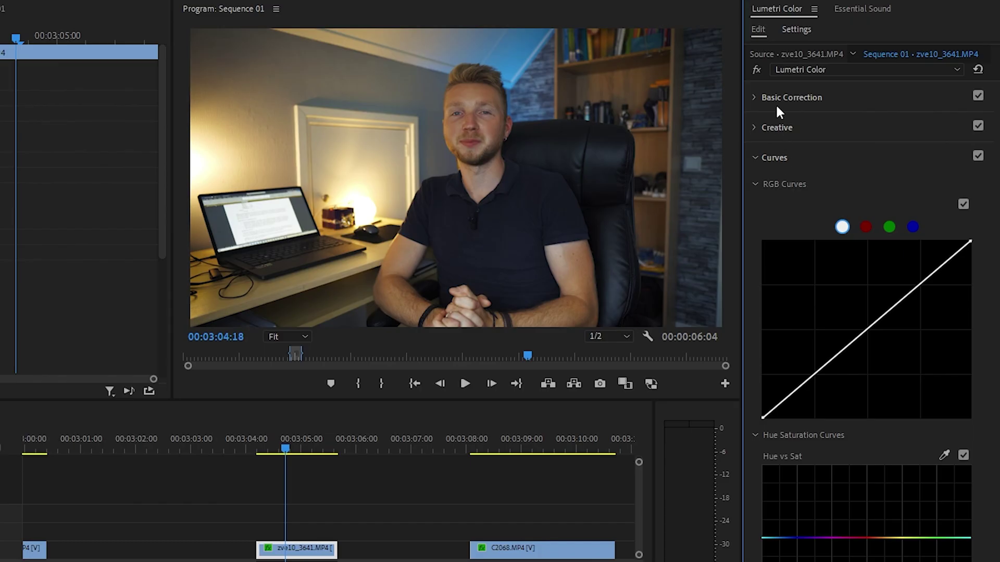
{"action": "left_click", "coordinate": [777, 104]}
{"action": "left_click", "coordinate": [774, 462]}
{"action": "scroll", "coordinate": [855, 450], "scroll_direction": "down", "scroll_amount": 3}
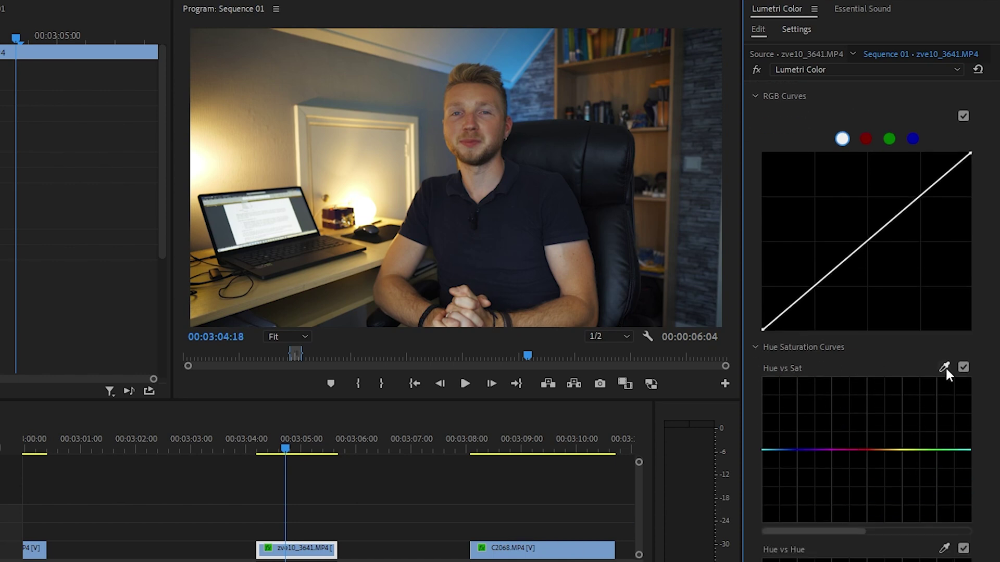
{"action": "left_click", "coordinate": [485, 93]}
{"action": "mouse_move", "coordinate": [878, 452]}
{"action": "left_mouse_down"}
{"action": "mouse_move", "coordinate": [880, 469]}
{"action": "mouse_move", "coordinate": [881, 394]}
{"action": "mouse_move", "coordinate": [882, 462]}
{"action": "left_mouse_up"}
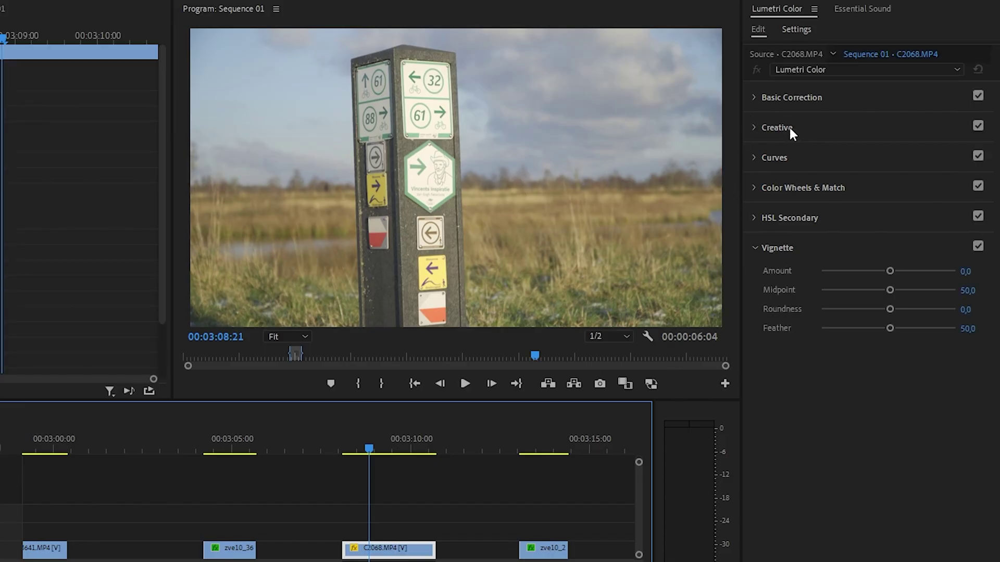
- Apply the SL GOLD RUSH LDR look at intensity 100 with vibrance 50 to C2068.MP4
{"action": "left_click", "coordinate": [784, 127]}
{"action": "left_click", "coordinate": [915, 149]}
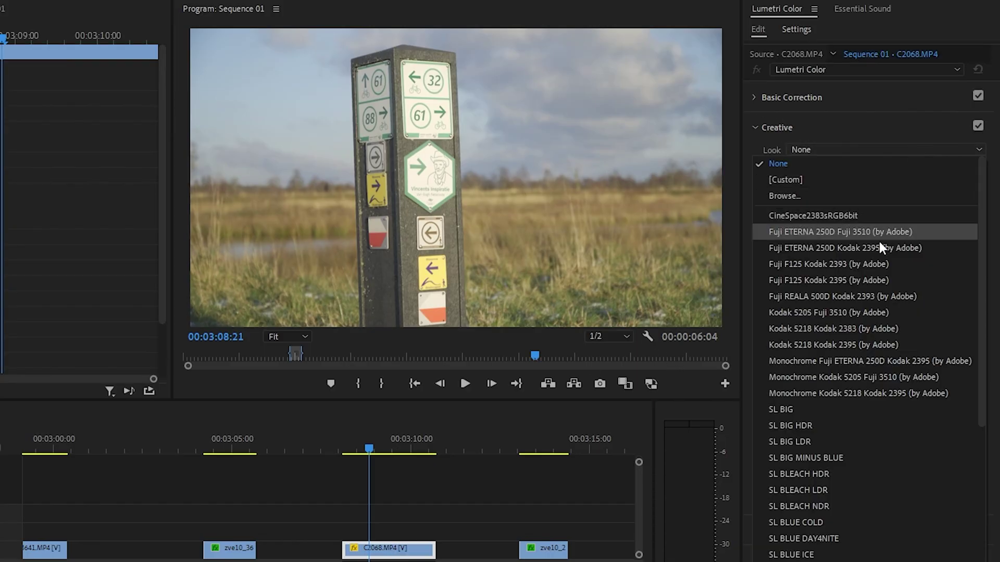
{"action": "scroll", "coordinate": [899, 470], "scroll_direction": "down", "scroll_amount": 10}
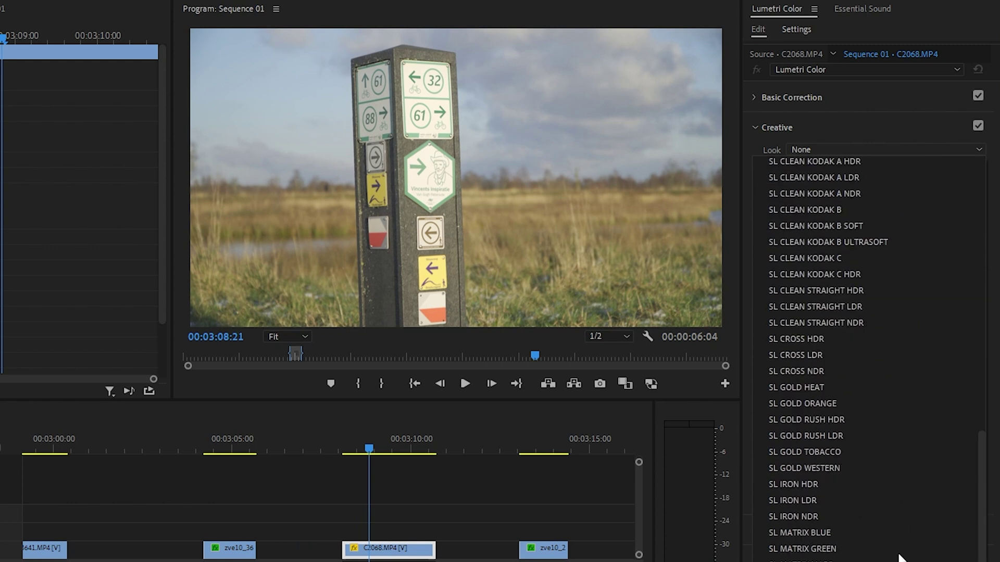
{"action": "left_click", "coordinate": [806, 436]}
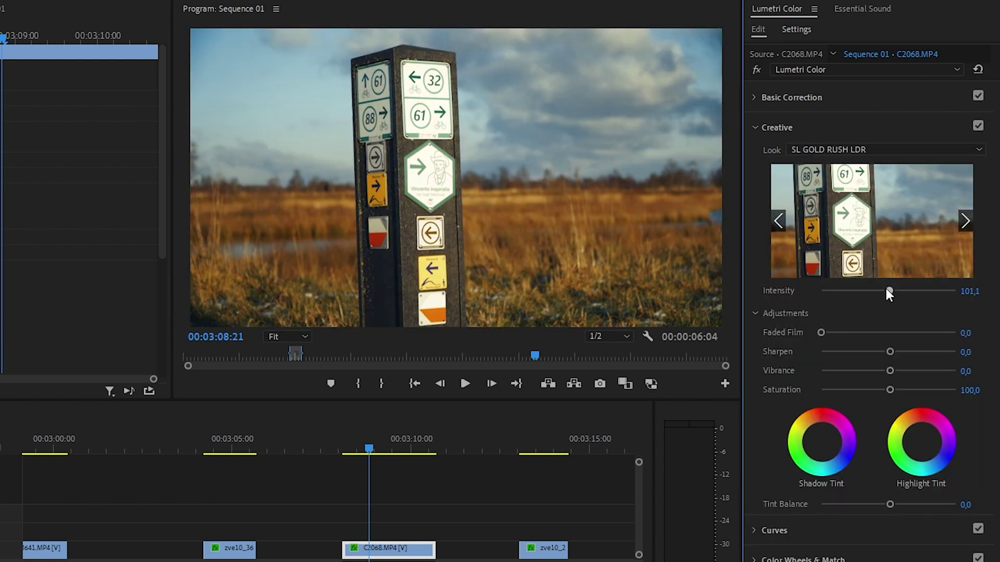
{"action": "mouse_move", "coordinate": [881, 290]}
{"action": "left_mouse_down"}
{"action": "mouse_move", "coordinate": [820, 293]}
{"action": "mouse_move", "coordinate": [889, 291]}
{"action": "left_mouse_up"}
{"action": "left_click", "coordinate": [973, 290]}
{"action": "type", "text": "100"}
{"action": "key", "text": "Tab"}
{"action": "key", "text": "Tab"}
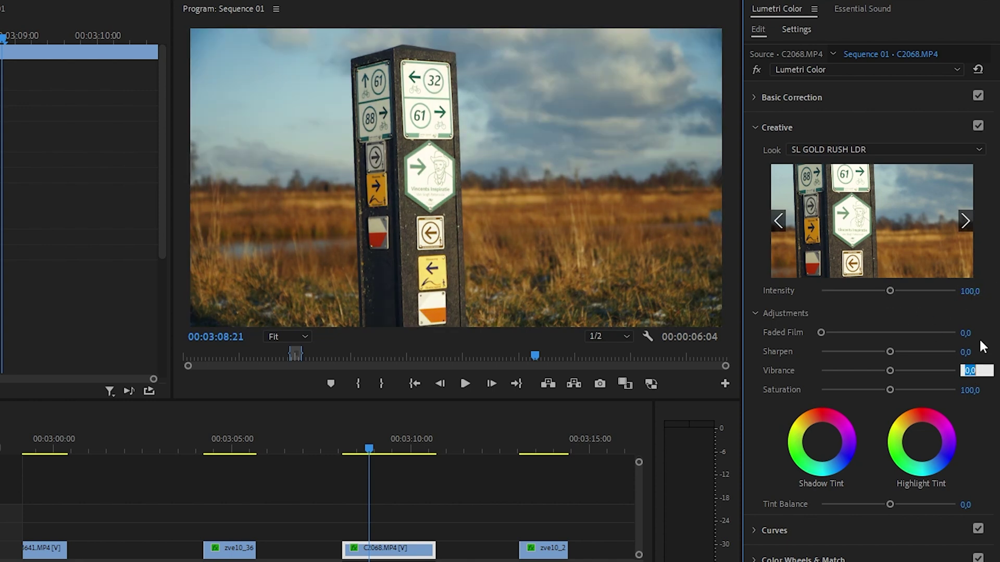
{"action": "type", "text": "50"}
{"action": "key", "text": "Return"}
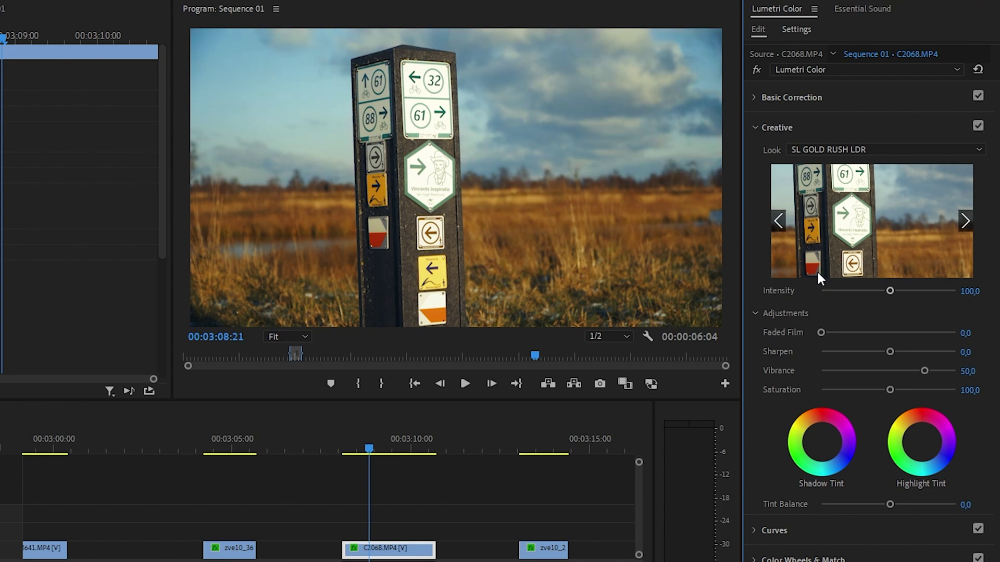
- Set contrast -23.9 and whites -15.2, with temperature 5 and tint 5
{"action": "left_click", "coordinate": [784, 97]}
{"action": "left_click_drag", "start_coordinate": [890, 329], "coordinate": [876, 398]}
{"action": "left_click", "coordinate": [968, 231]}
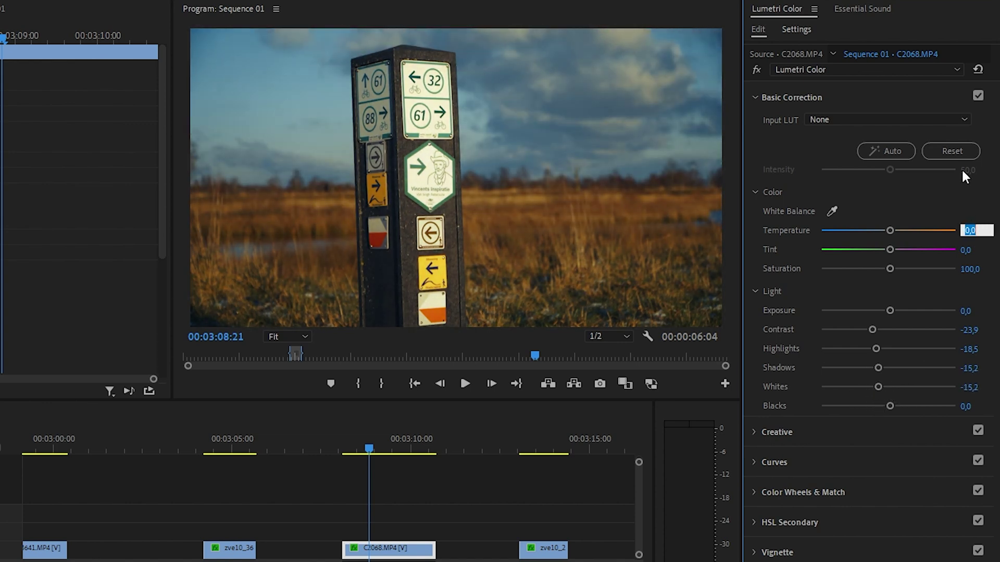
{"action": "type", "text": "10"}
{"action": "key", "text": "Return"}
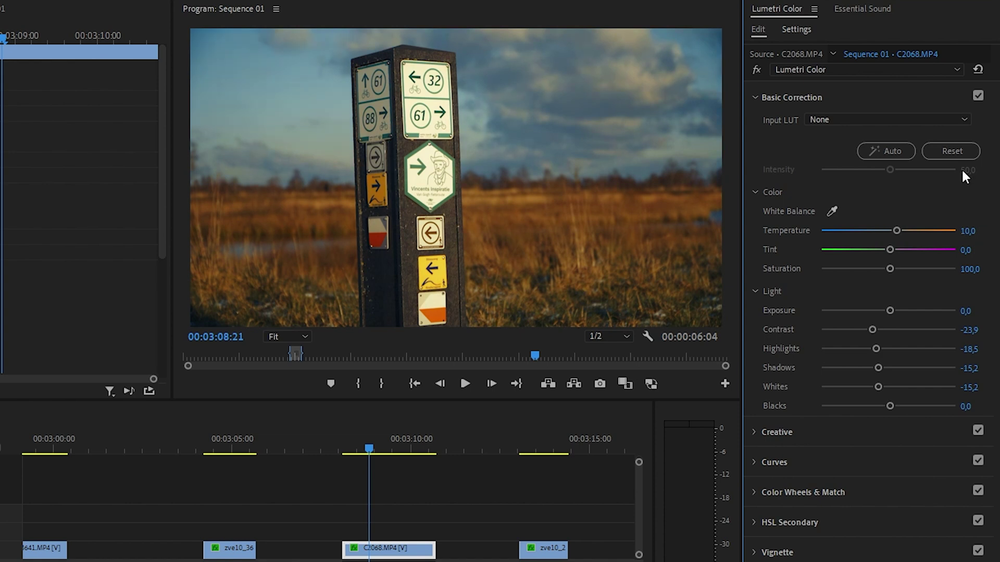
{"action": "left_click_drag", "start_coordinate": [972, 231], "coordinate": [962, 231]}
{"action": "left_click", "coordinate": [977, 248]}
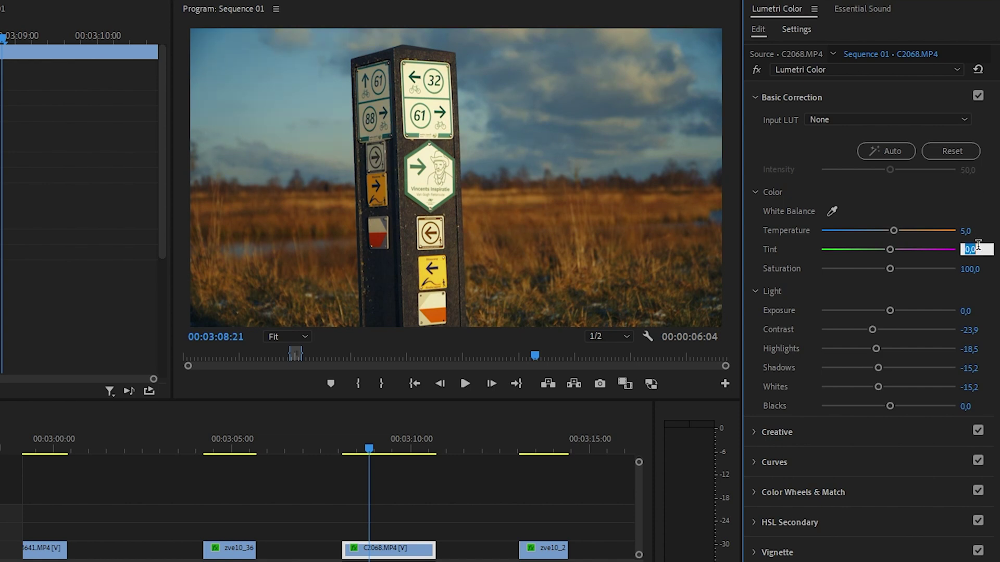
{"action": "type", "text": "5"}
{"action": "key", "text": "Return"}
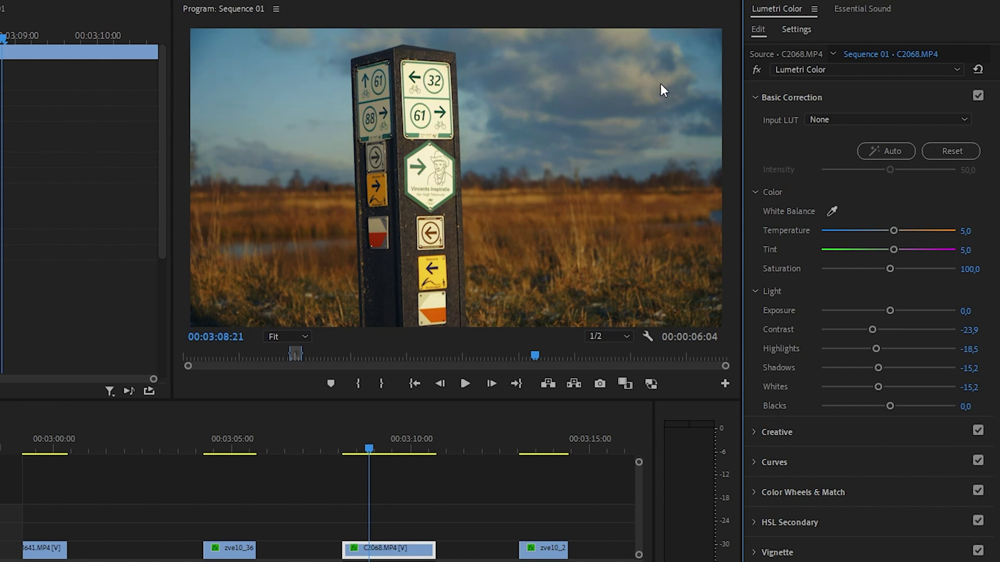
- Darken the frame edges with a -0.5 vignette
{"action": "left_click", "coordinate": [780, 551]}
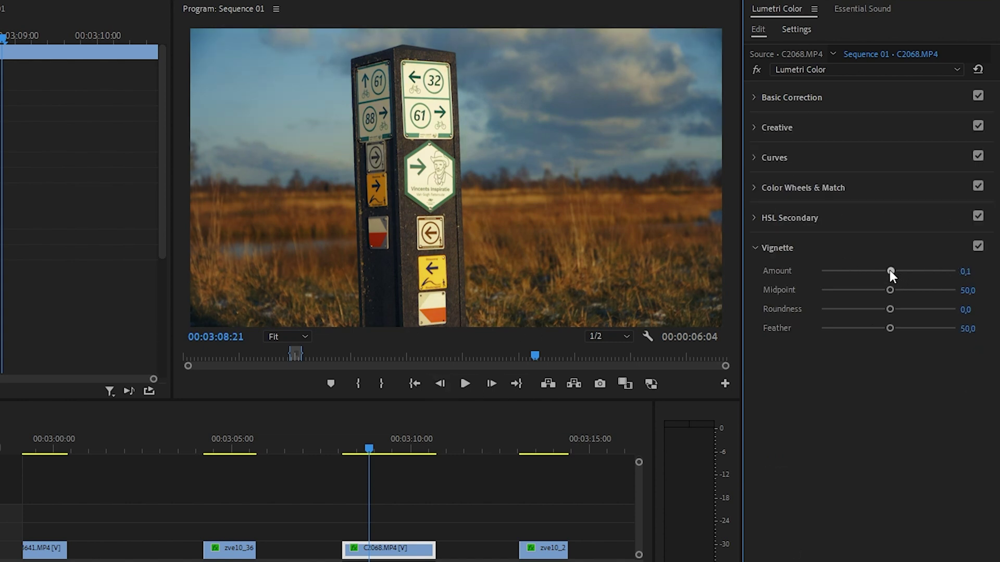
{"action": "left_click_drag", "start_coordinate": [889, 270], "coordinate": [880, 271]}
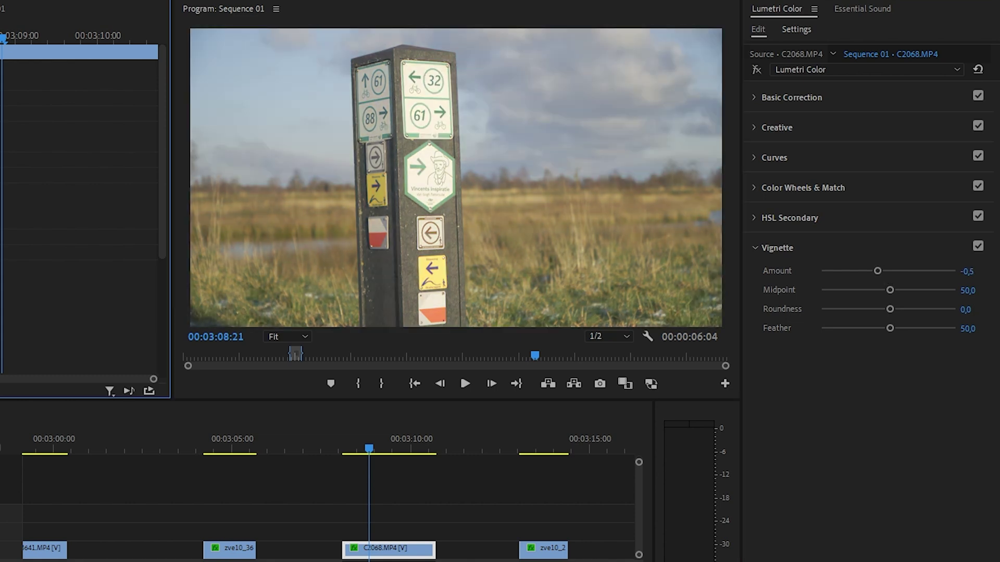
{"action": "left_click", "coordinate": [784, 98]}
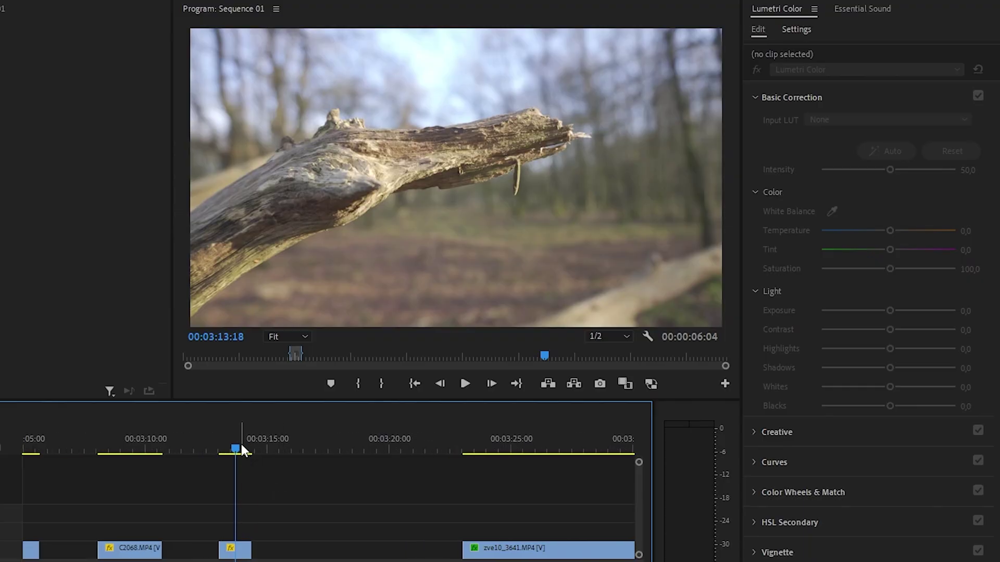
- Select zve10_2809.MP4 and apply SL GOLD RUSH LDR, easing intensity to 89.1
{"action": "left_click", "coordinate": [235, 547]}
{"action": "left_click_drag", "start_coordinate": [237, 446], "coordinate": [231, 436]}
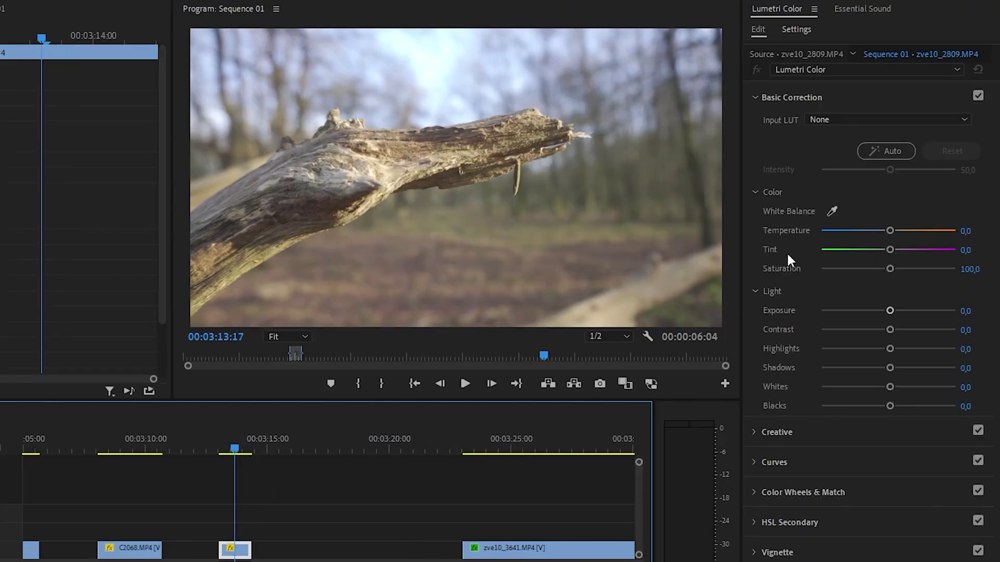
{"action": "left_click", "coordinate": [780, 442]}
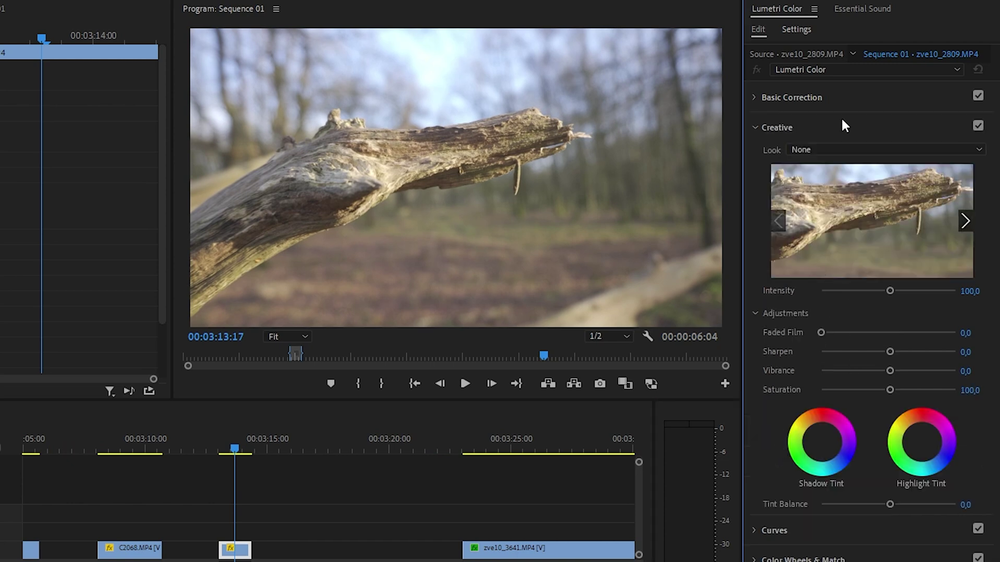
{"action": "left_click", "coordinate": [866, 151]}
{"action": "scroll", "coordinate": [867, 483], "scroll_direction": "down", "scroll_amount": 7}
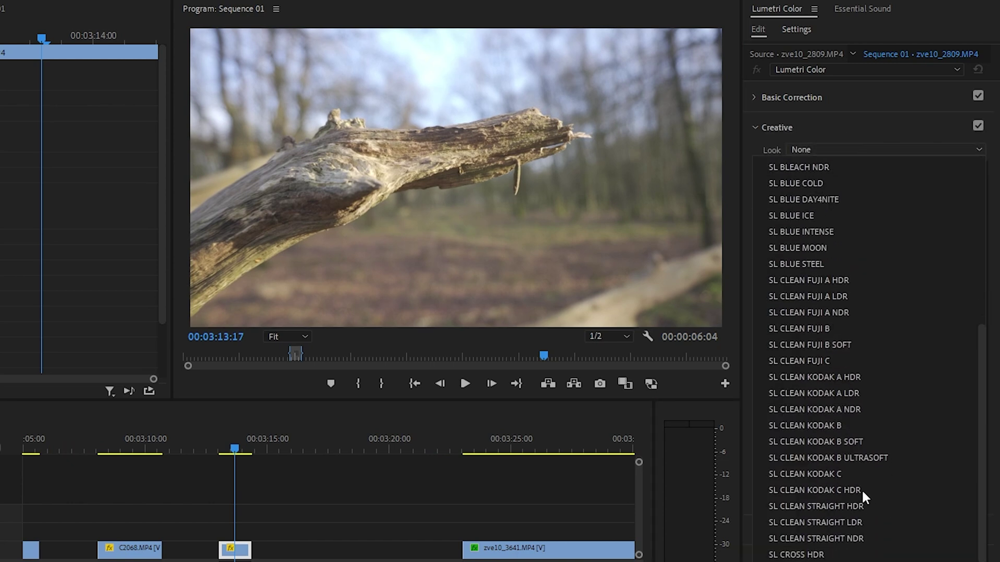
{"action": "scroll", "coordinate": [859, 489], "scroll_direction": "down", "scroll_amount": 2}
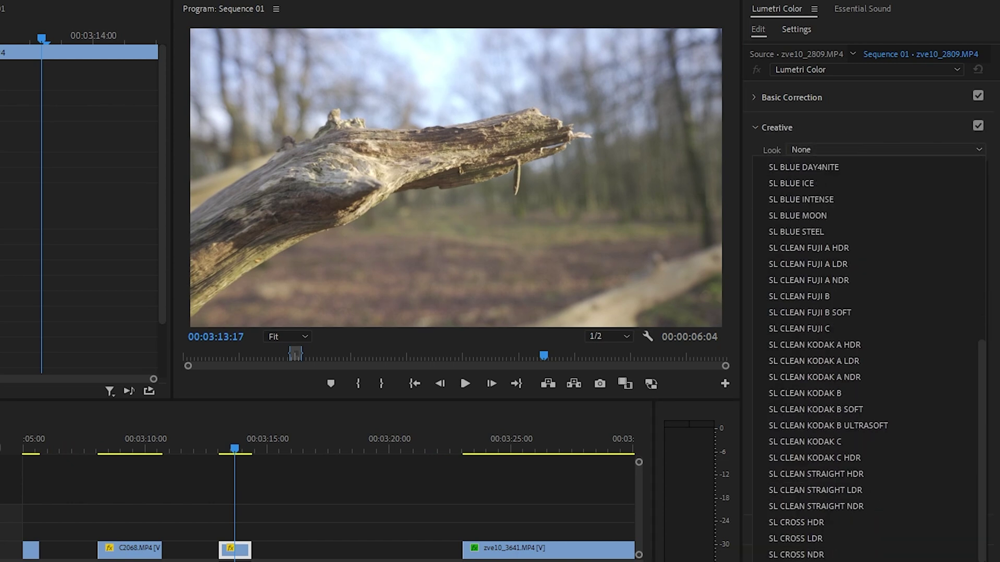
{"action": "left_click", "coordinate": [889, 292]}
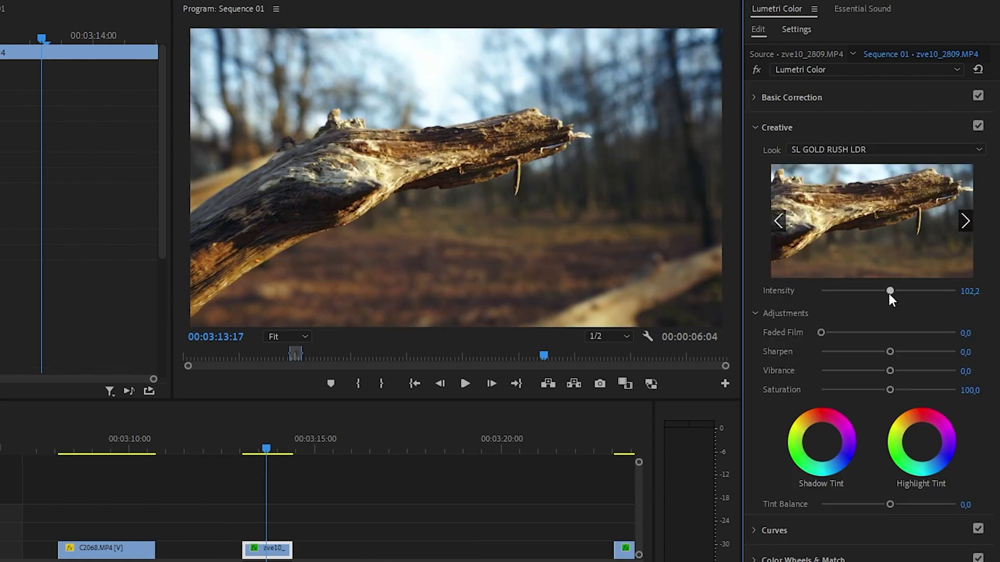
{"action": "mouse_move", "coordinate": [889, 294]}
{"action": "left_mouse_down"}
{"action": "mouse_move", "coordinate": [821, 301]}
{"action": "mouse_move", "coordinate": [879, 305]}
{"action": "left_mouse_up"}
- Set contrast -33.7, highlights -28.3, shadows -9.8, whites -14.1, temperature 10, tint 5
{"action": "left_click", "coordinate": [792, 100]}
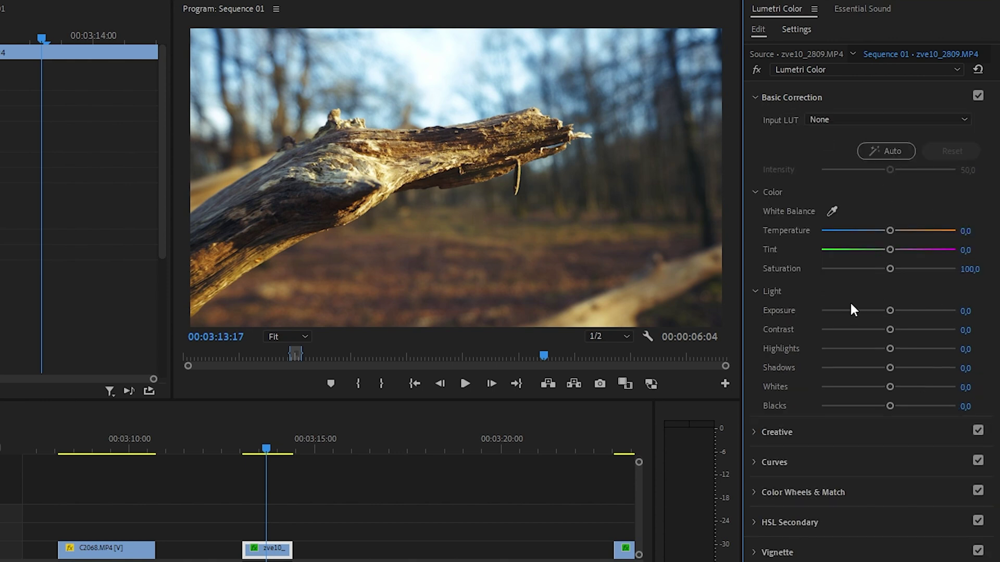
{"action": "left_click_drag", "start_coordinate": [889, 329], "coordinate": [878, 401]}
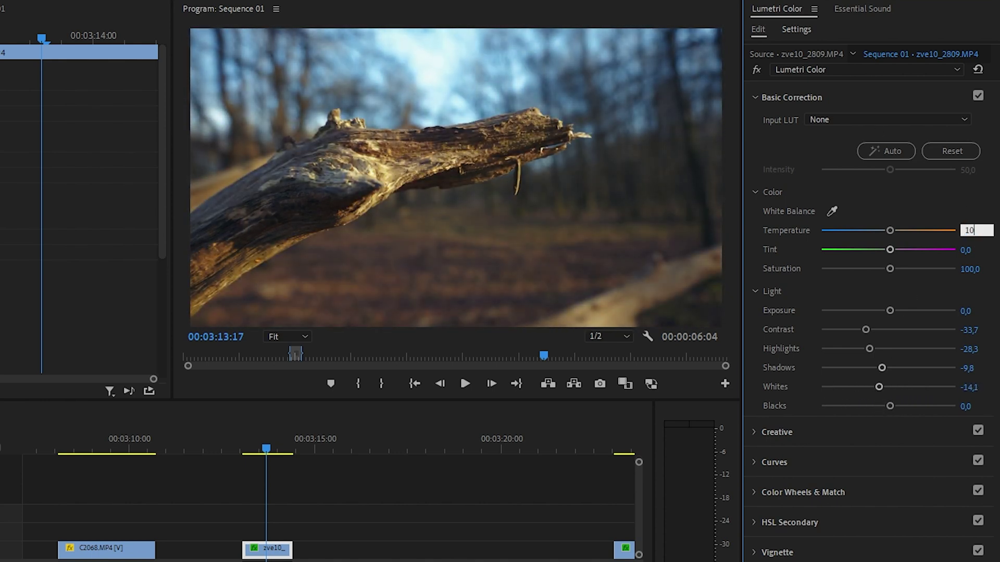
{"action": "left_click", "coordinate": [970, 250]}
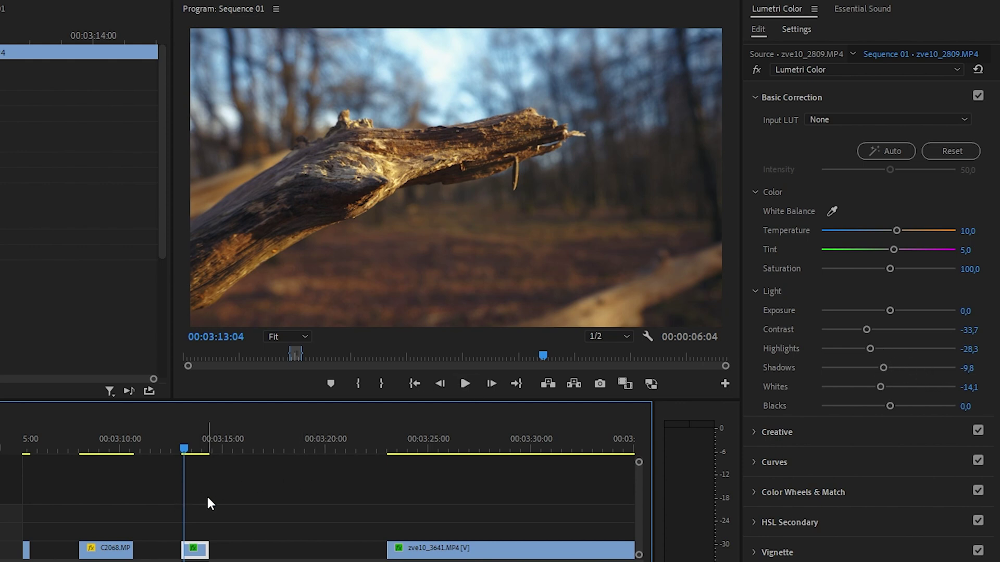
- Give the branch clip a faint -0.5 vignette
{"action": "scroll", "coordinate": [209, 498], "scroll_direction": "up", "scroll_amount": 2}
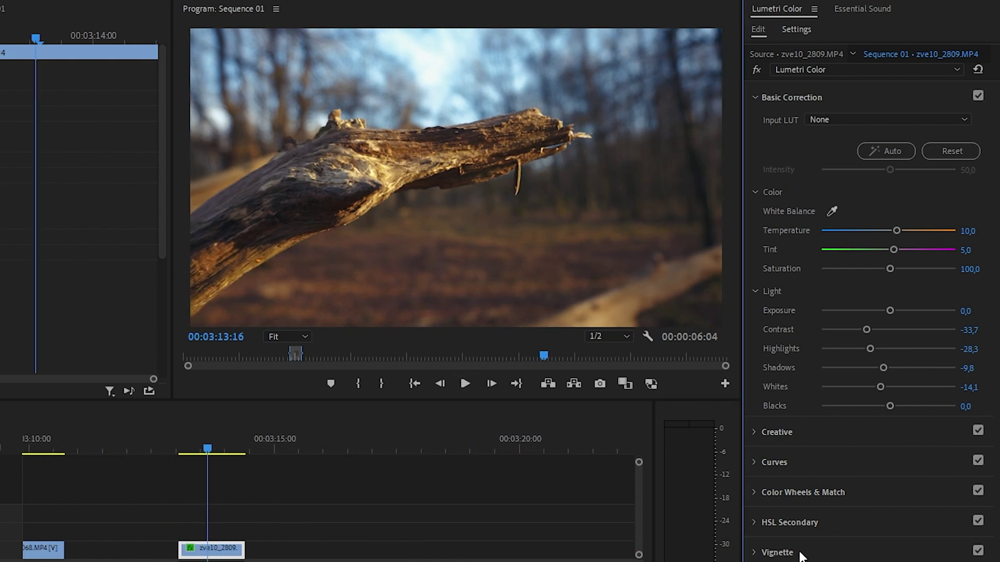
{"action": "left_click", "coordinate": [800, 553]}
{"action": "left_click_drag", "start_coordinate": [891, 271], "coordinate": [877, 272]}
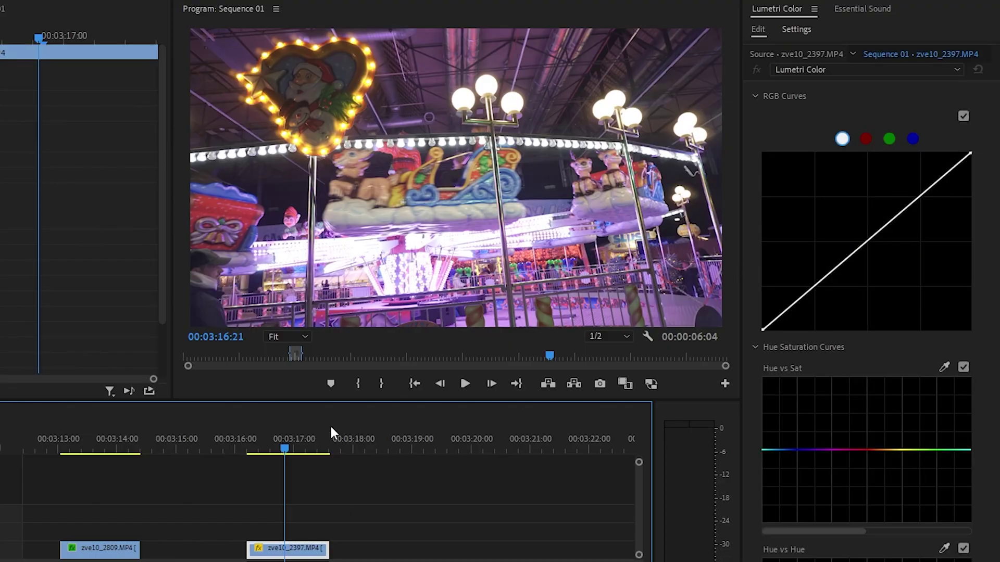
- Collapse the curves and apply SL GOLD RUSH LDR at about 98.9 intensity
{"action": "left_click", "coordinate": [784, 116]}
{"action": "left_click", "coordinate": [756, 97]}
{"action": "left_click", "coordinate": [755, 119]}
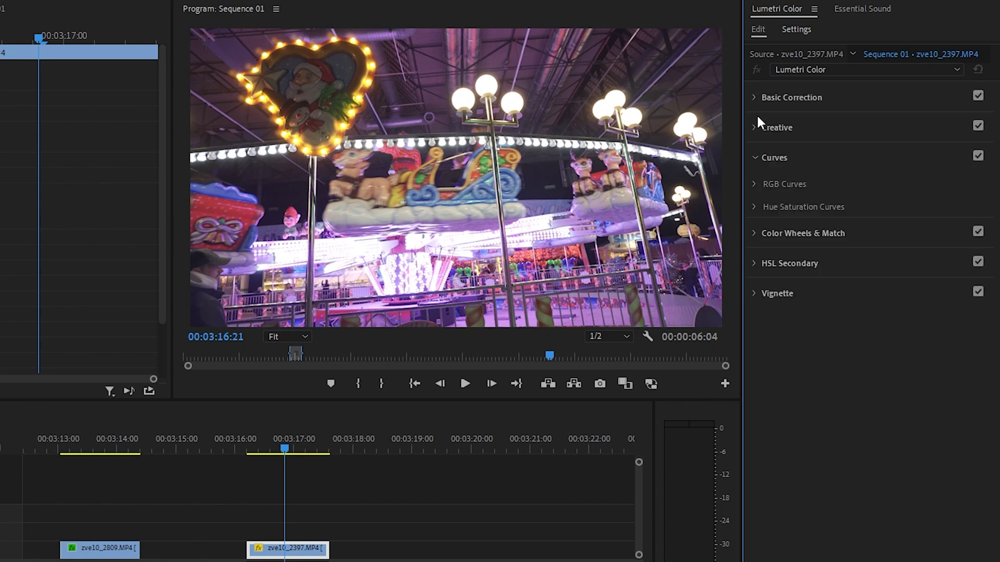
{"action": "left_click", "coordinate": [776, 128]}
{"action": "left_click", "coordinate": [885, 149]}
{"action": "scroll", "coordinate": [886, 468], "scroll_direction": "down", "scroll_amount": 3}
{"action": "scroll", "coordinate": [872, 537], "scroll_direction": "down", "scroll_amount": 3}
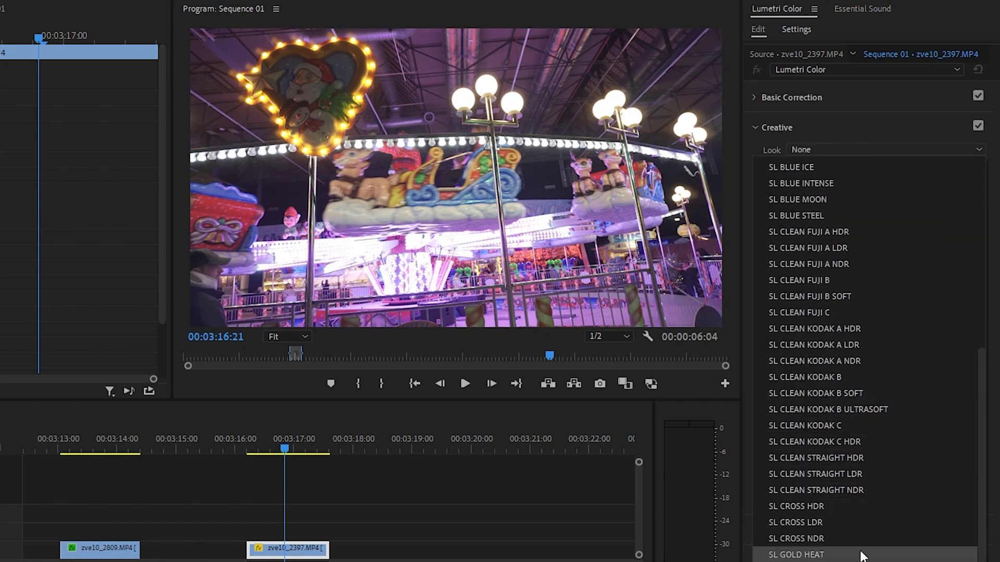
{"action": "left_click", "coordinate": [818, 555]}
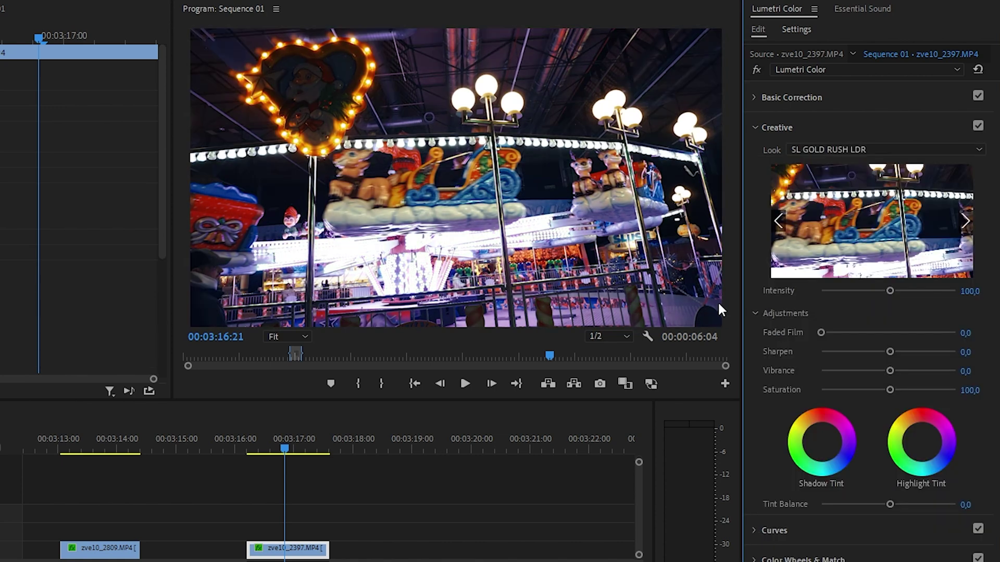
{"action": "mouse_move", "coordinate": [890, 290]}
{"action": "left_mouse_down"}
{"action": "mouse_move", "coordinate": [816, 290]}
{"action": "mouse_move", "coordinate": [886, 305]}
{"action": "left_mouse_up"}
- Set vibrance to 50 and lower contrast to -28.3
{"action": "type", "text": "50"}
{"action": "key", "text": "Return"}
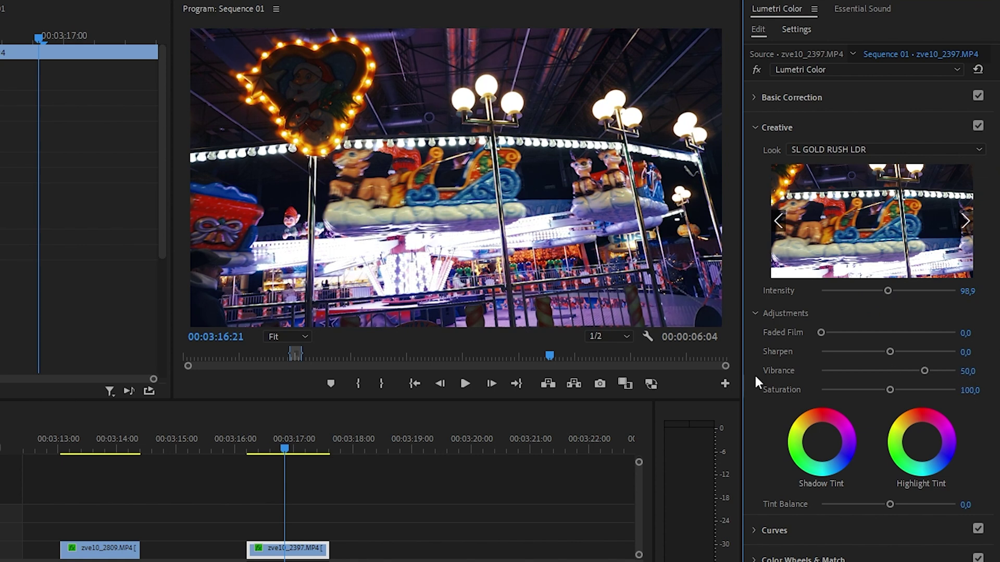
{"action": "left_click", "coordinate": [805, 101]}
{"action": "left_click_drag", "start_coordinate": [890, 329], "coordinate": [731, 335]}
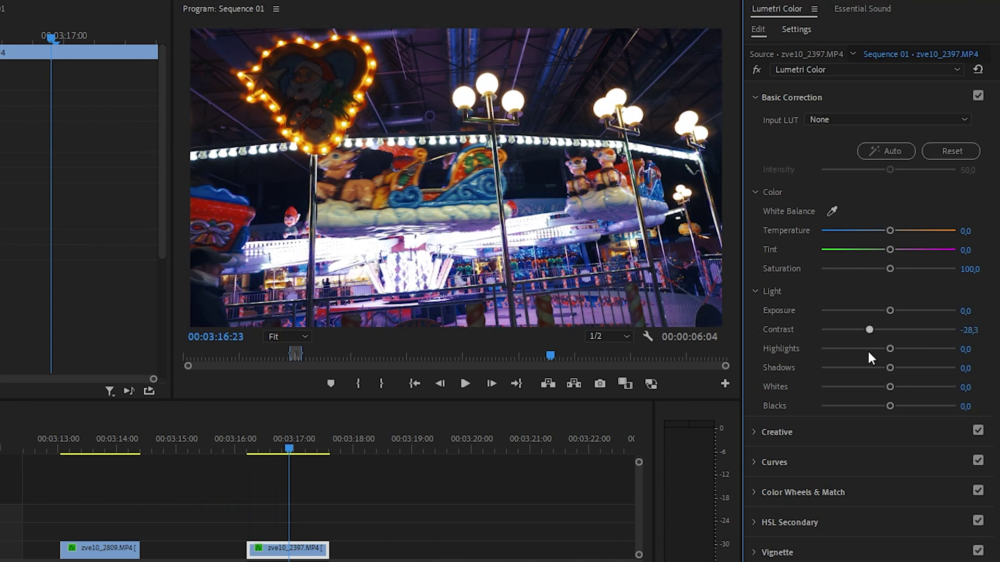
- Set contrast -10.9, highlights -18.5, shadows 16.3, whites -7.6, temperature 10, tint 5
{"action": "left_click_drag", "start_coordinate": [869, 353], "coordinate": [881, 417]}
{"action": "left_click", "coordinate": [965, 231]}
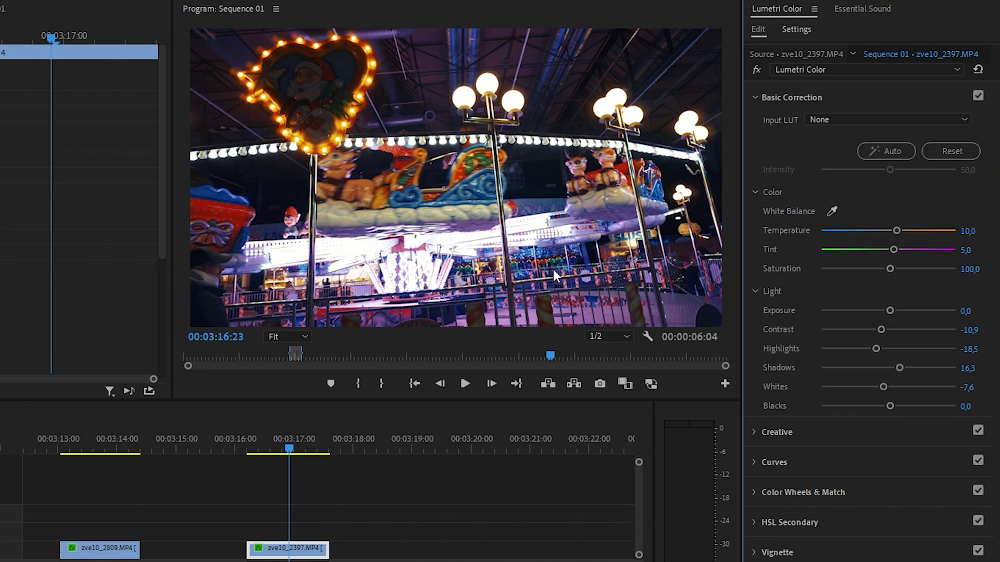
- Add a faint -0.5 vignette Amount to the carousel clip zve10_2397.MP4 in Lumetri Color
{"action": "left_click", "coordinate": [810, 552]}
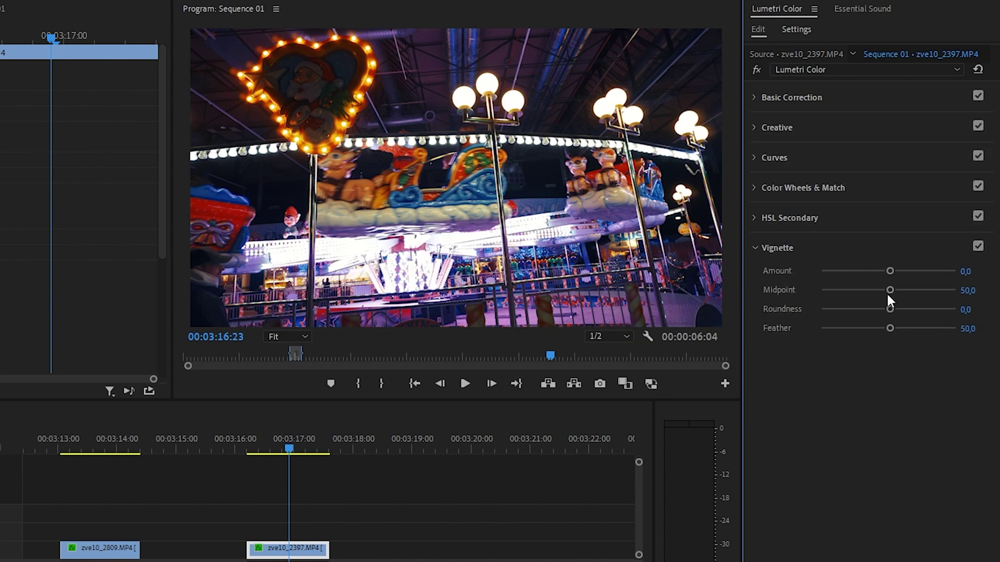
{"action": "left_click_drag", "start_coordinate": [890, 271], "coordinate": [877, 271]}
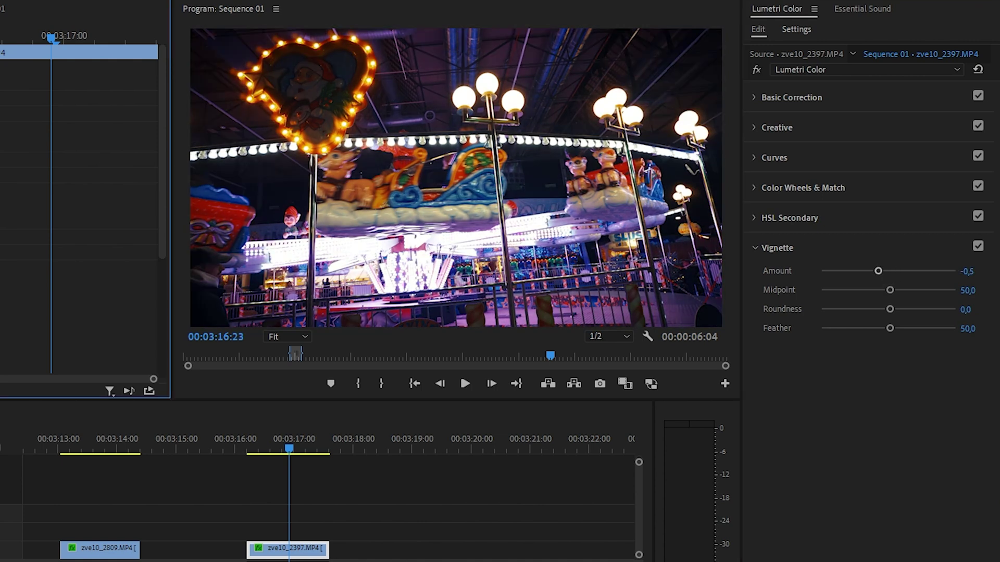
{"action": "left_click", "coordinate": [307, 485]}
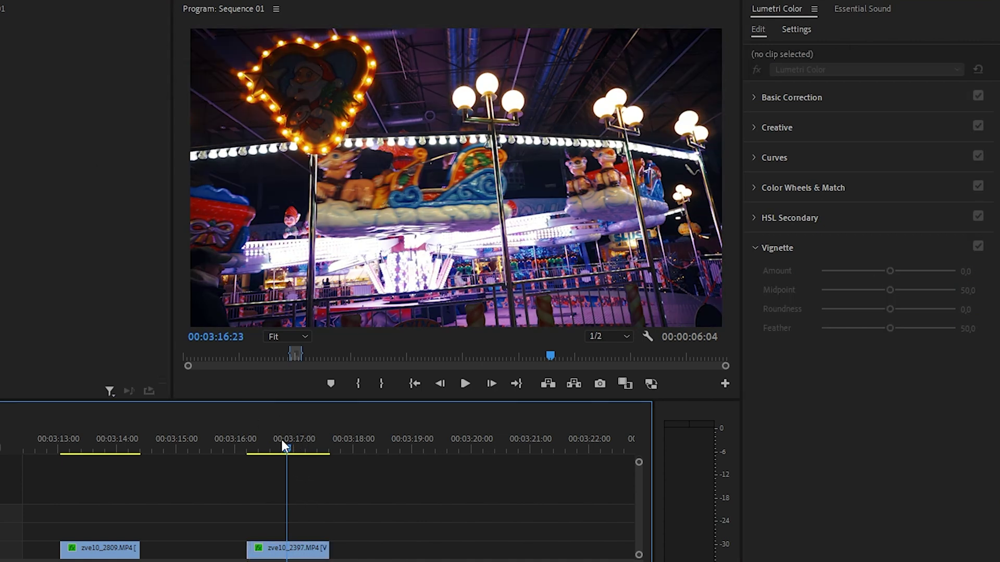